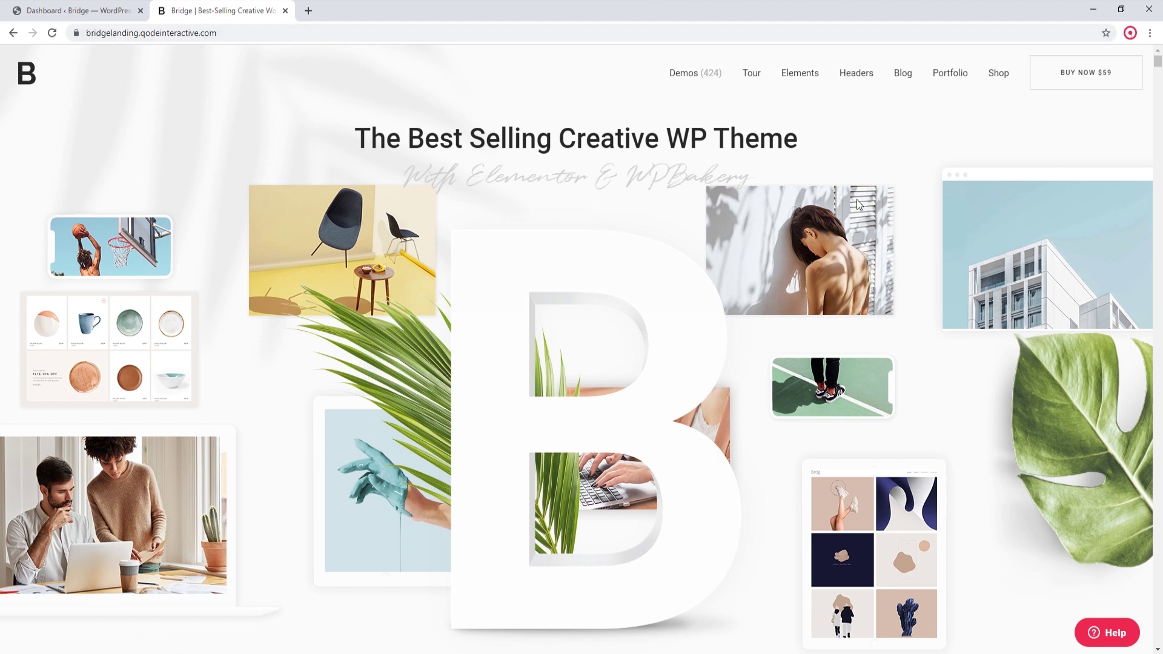
# - Scroll the Bridge landing page down to the 420 Demos grid and browse the demo thumbnails
pyautogui.scroll(-9, 857, 204)
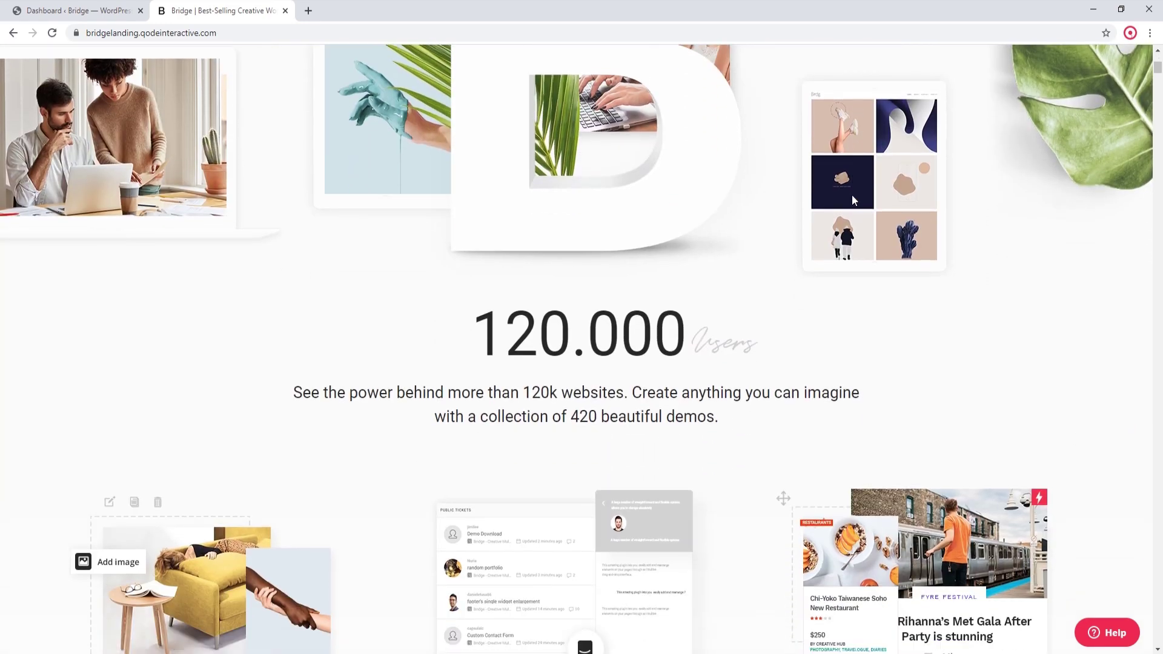
pyautogui.scroll(-8, 854, 200)
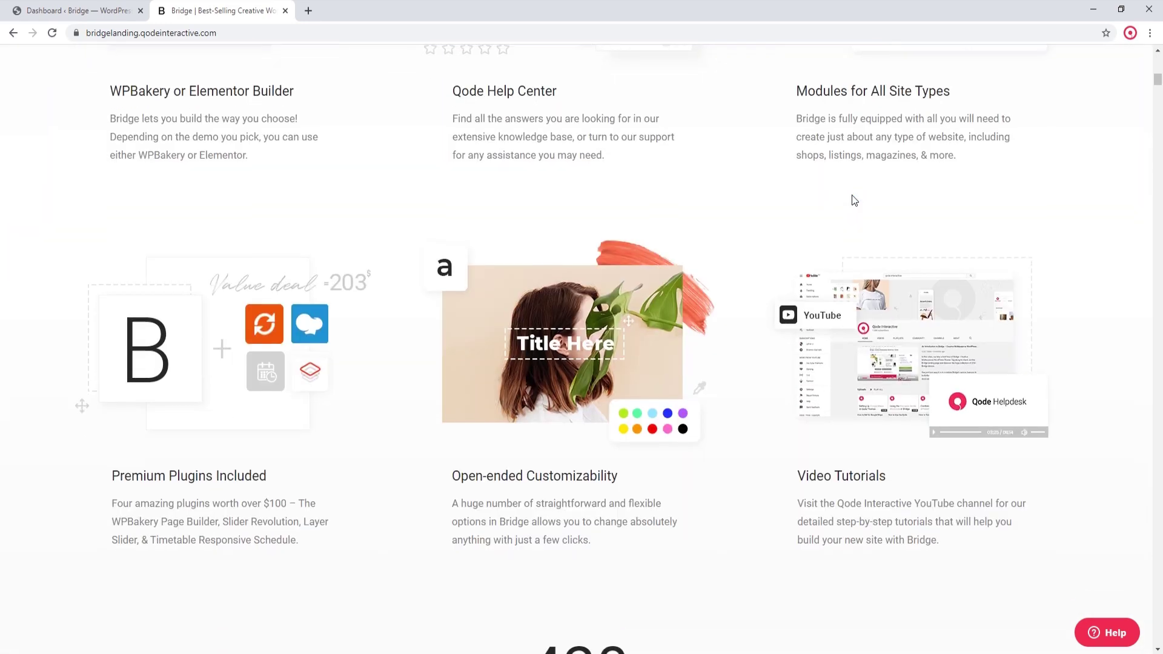
pyautogui.scroll(-3, 853, 200)
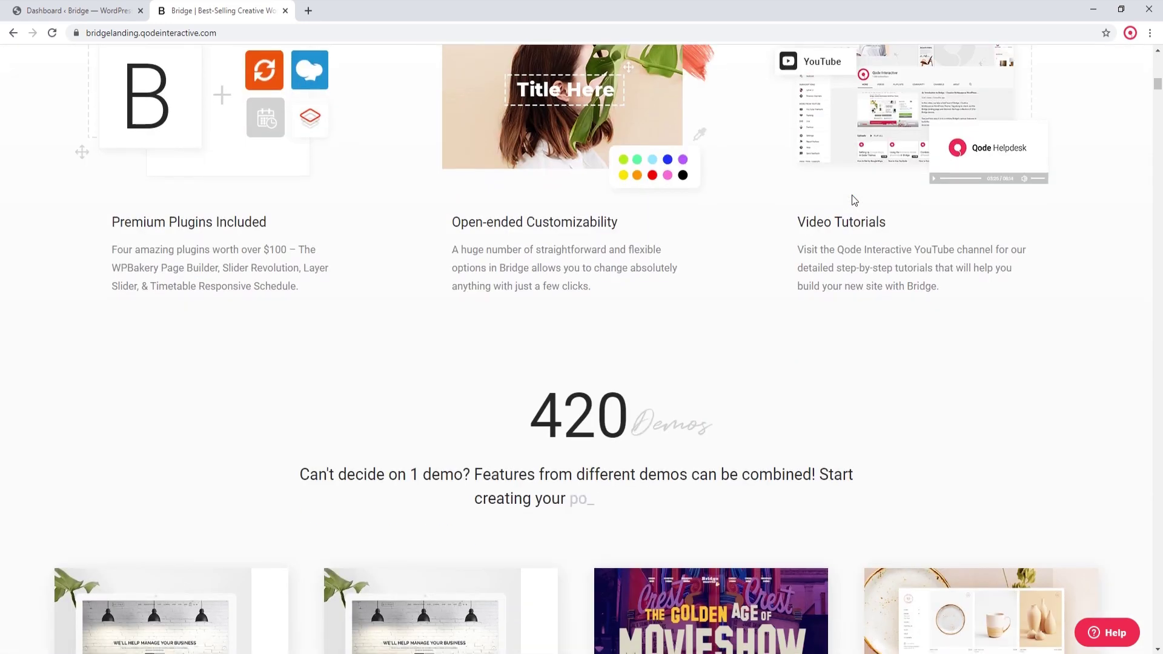
pyautogui.scroll(-3, 881, 262)
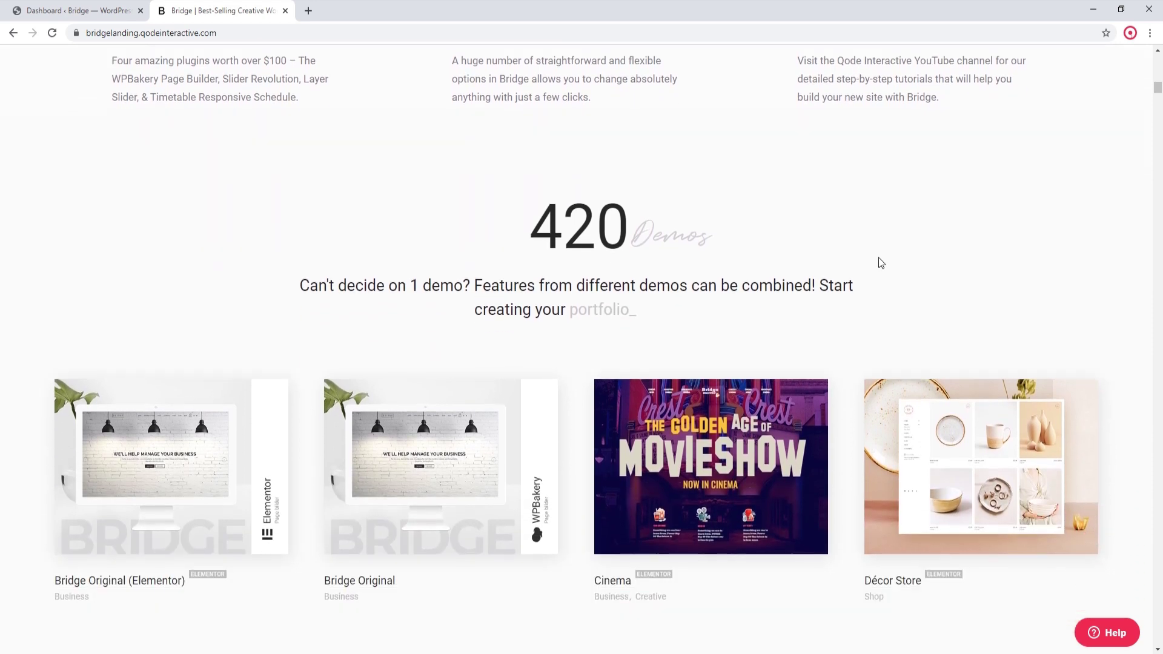
pyautogui.scroll(-5, 881, 261)
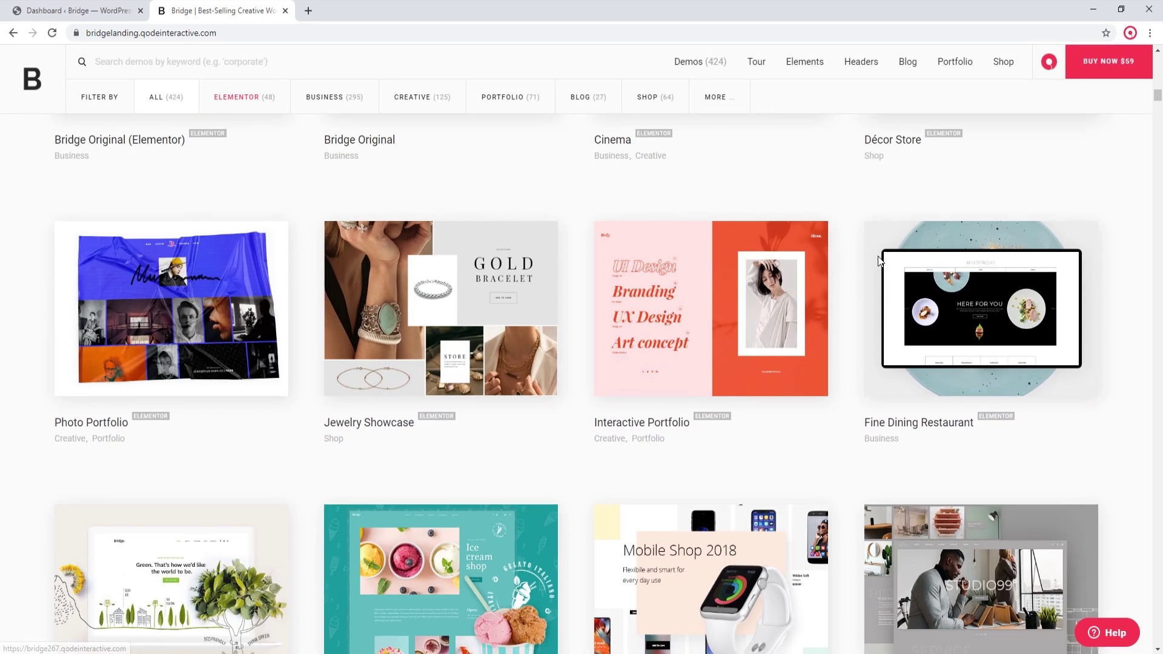
pyautogui.scroll(-3, 880, 262)
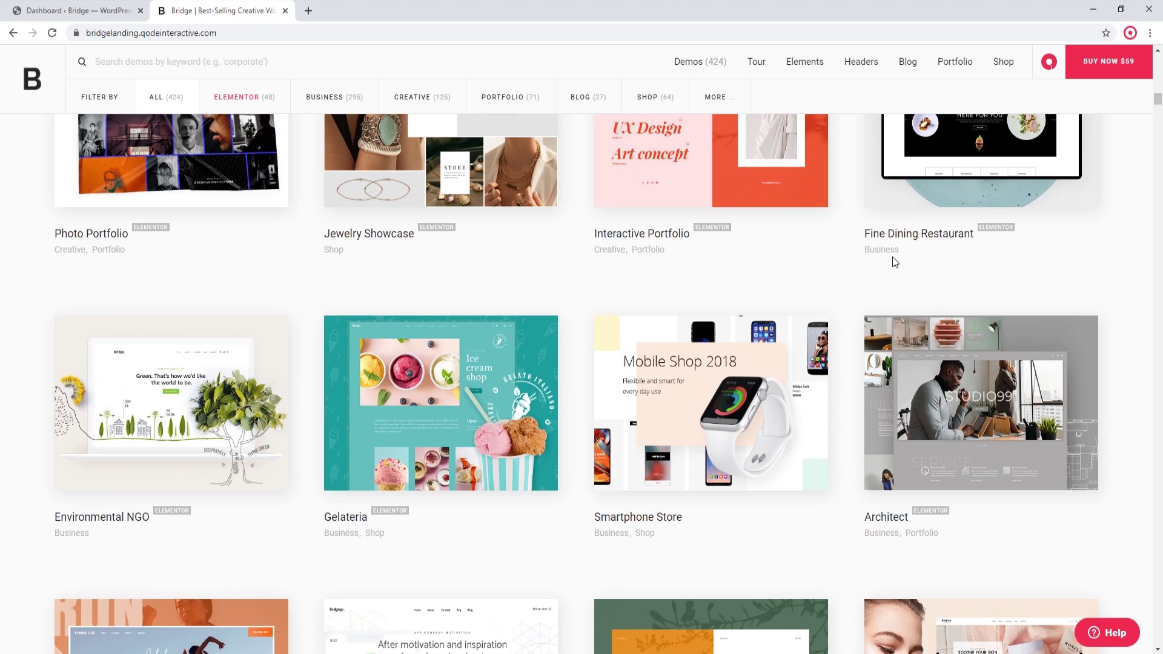
pyautogui.scroll(5, 896, 257)
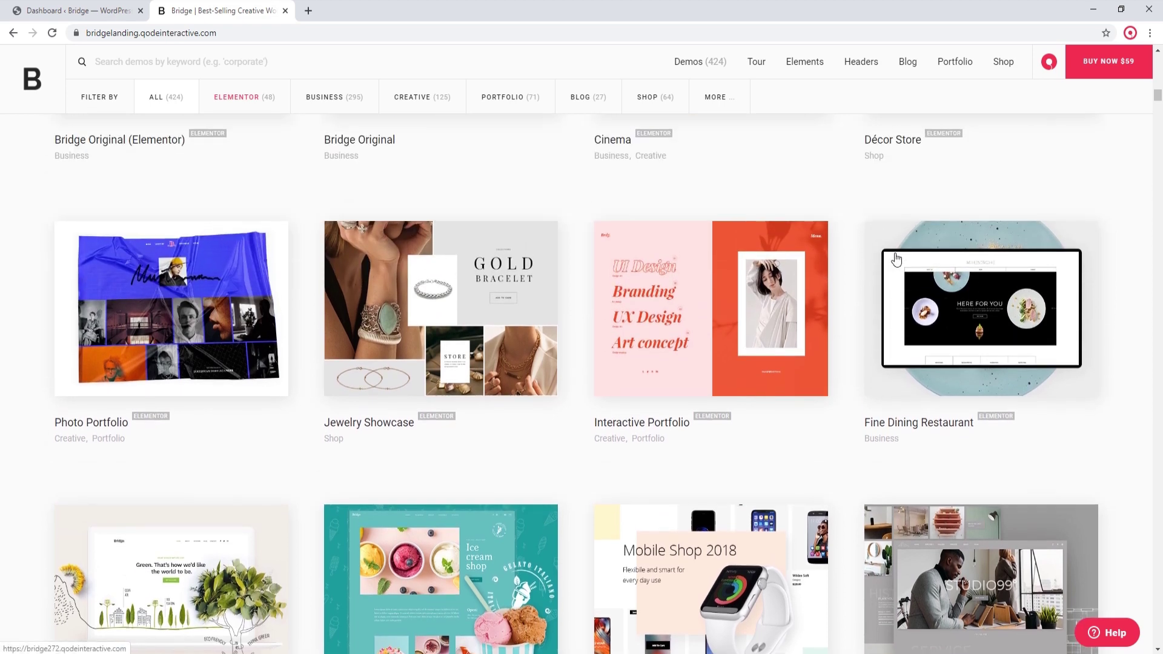
pyautogui.scroll(2, 890, 247)
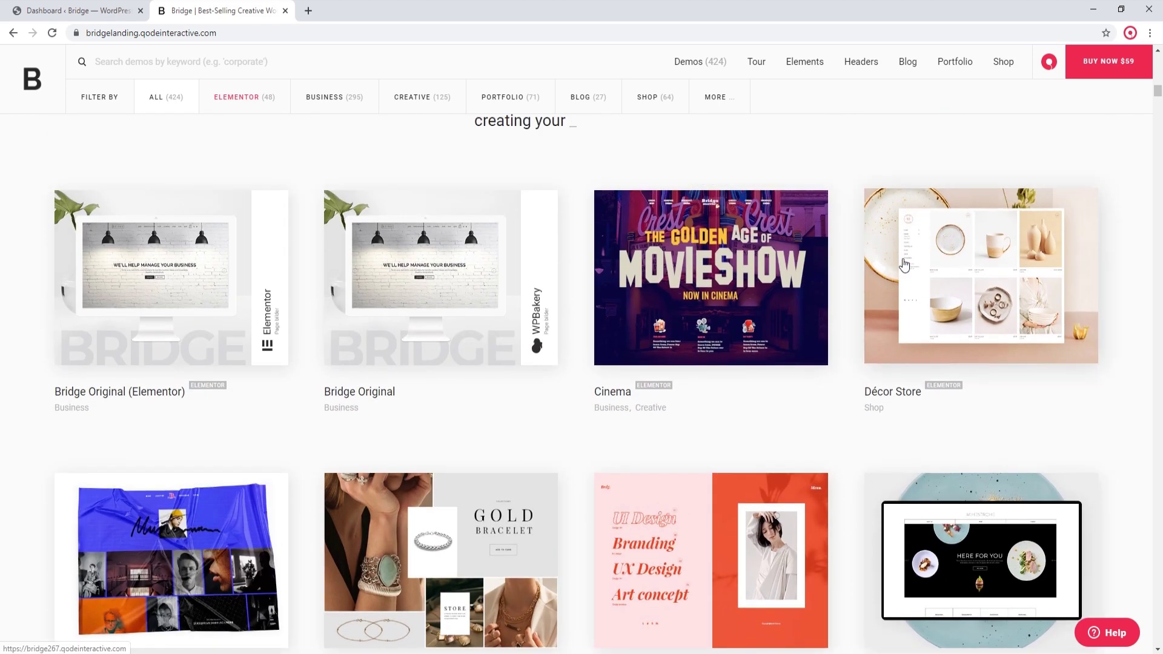
pyautogui.scroll(-1, 801, 308)
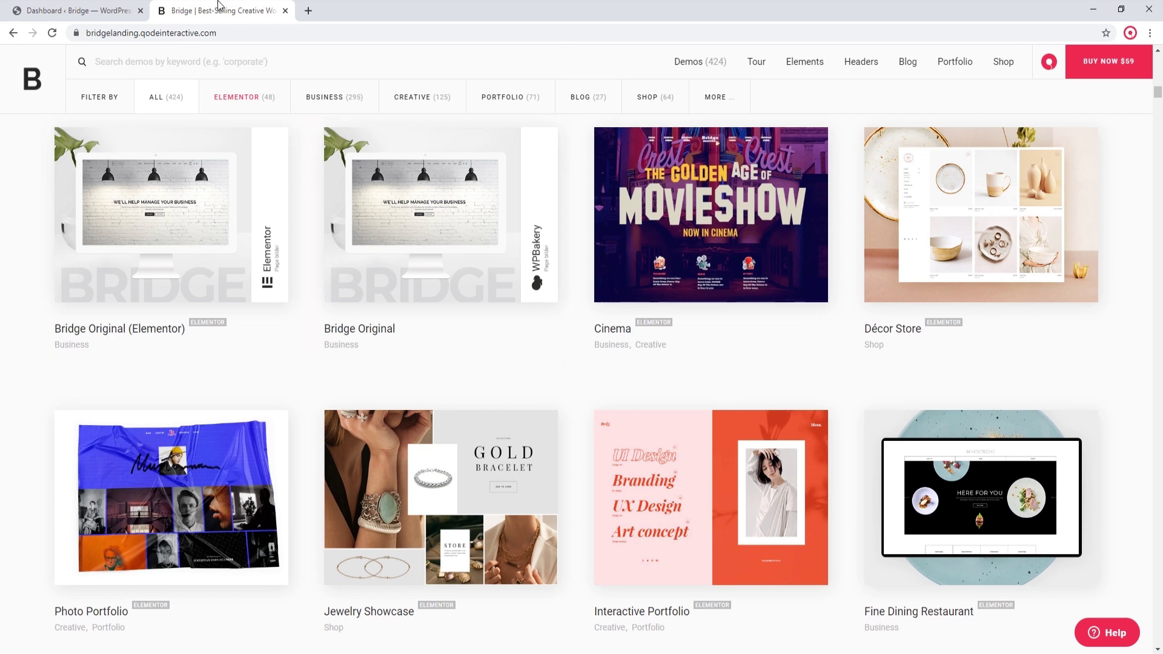
# - Open the Bridge Dashboard Import page in WordPress admin and filter its demos to Elementor
pyautogui.click(79, 10)
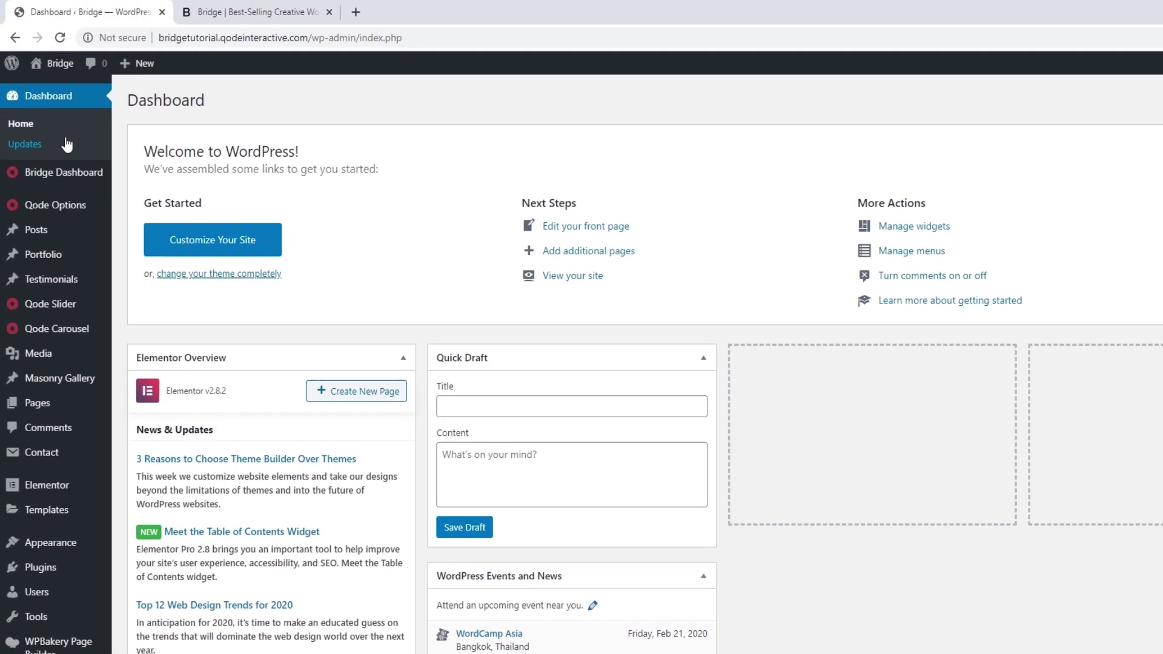
pyautogui.moveTo(61, 173)
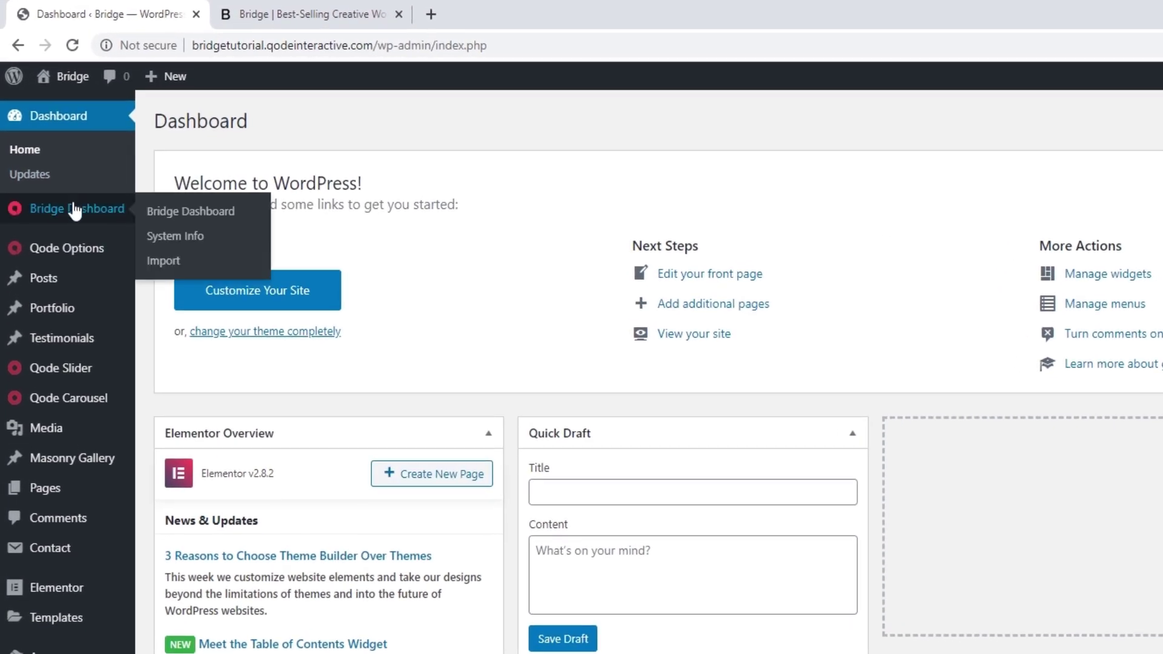
pyautogui.click(148, 261)
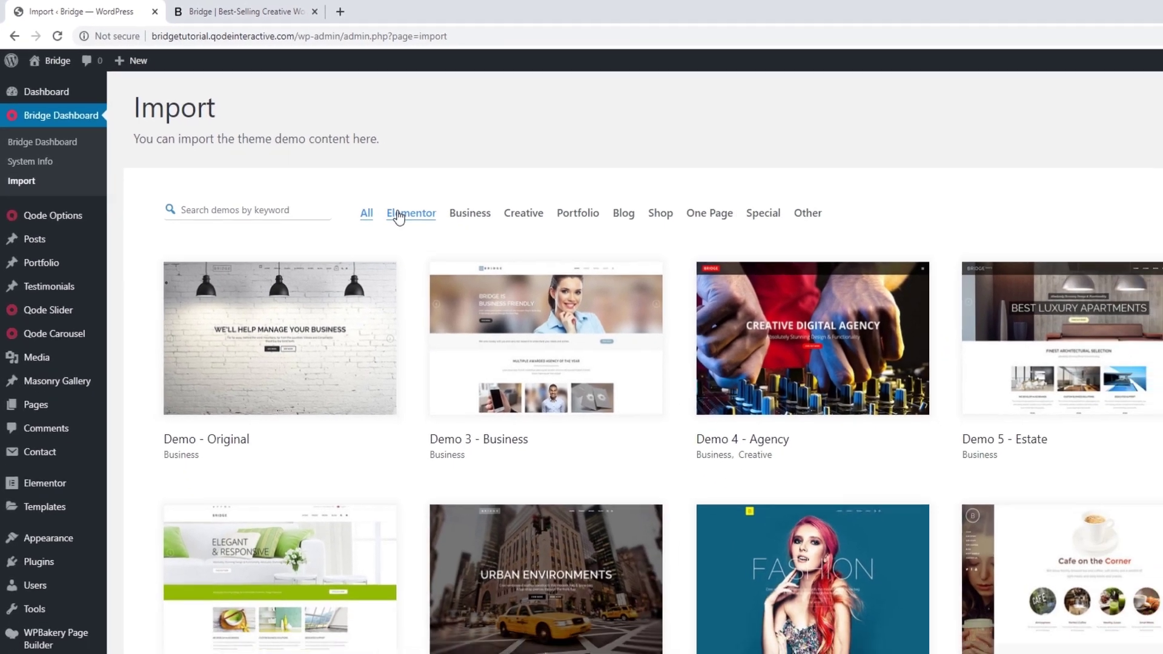
pyautogui.click(509, 279)
# - Browse the Elementor demos, then filter the Import grid to Business demos
pyautogui.scroll(-6, 371, 353)
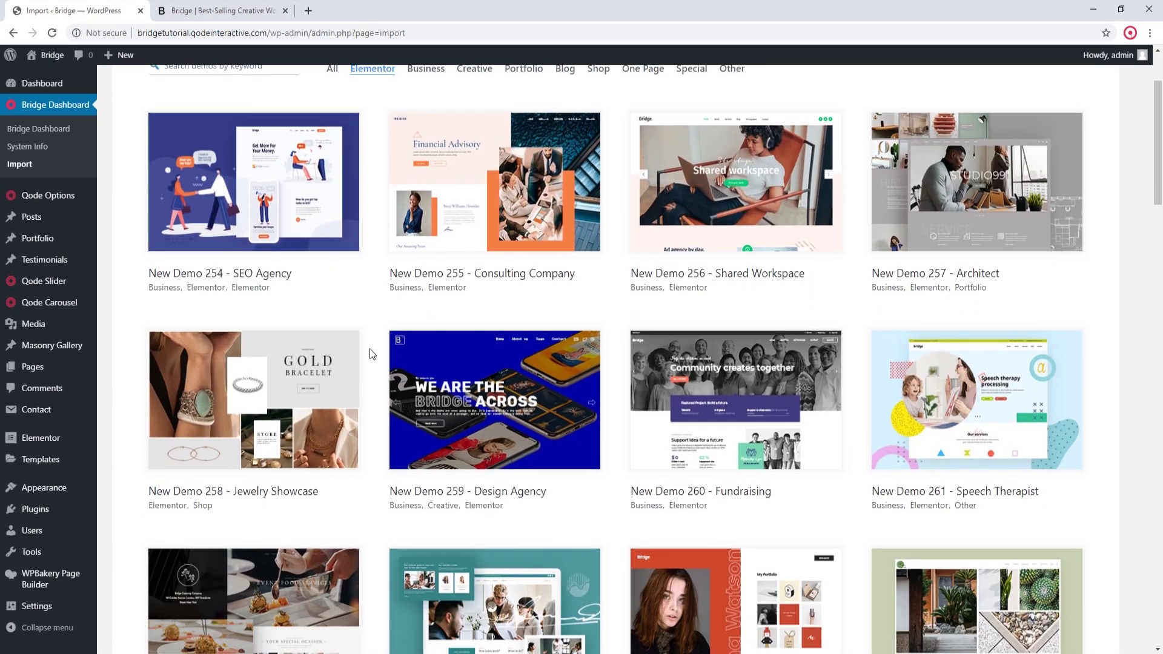
pyautogui.scroll(-12, 372, 354)
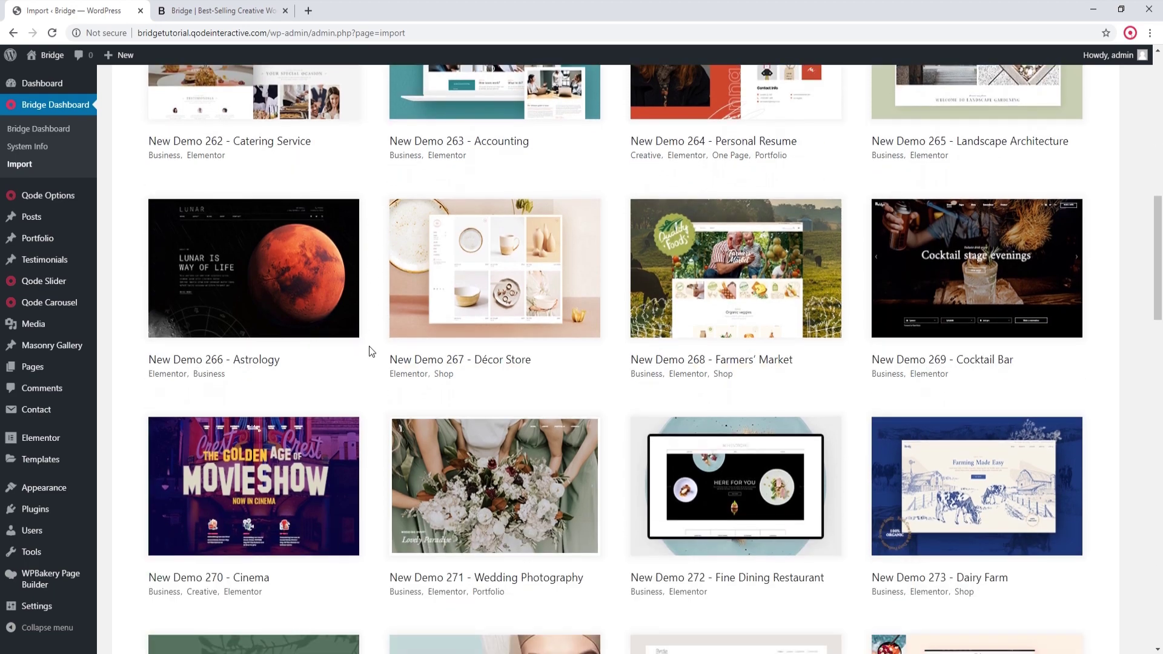
pyautogui.scroll(-5, 365, 354)
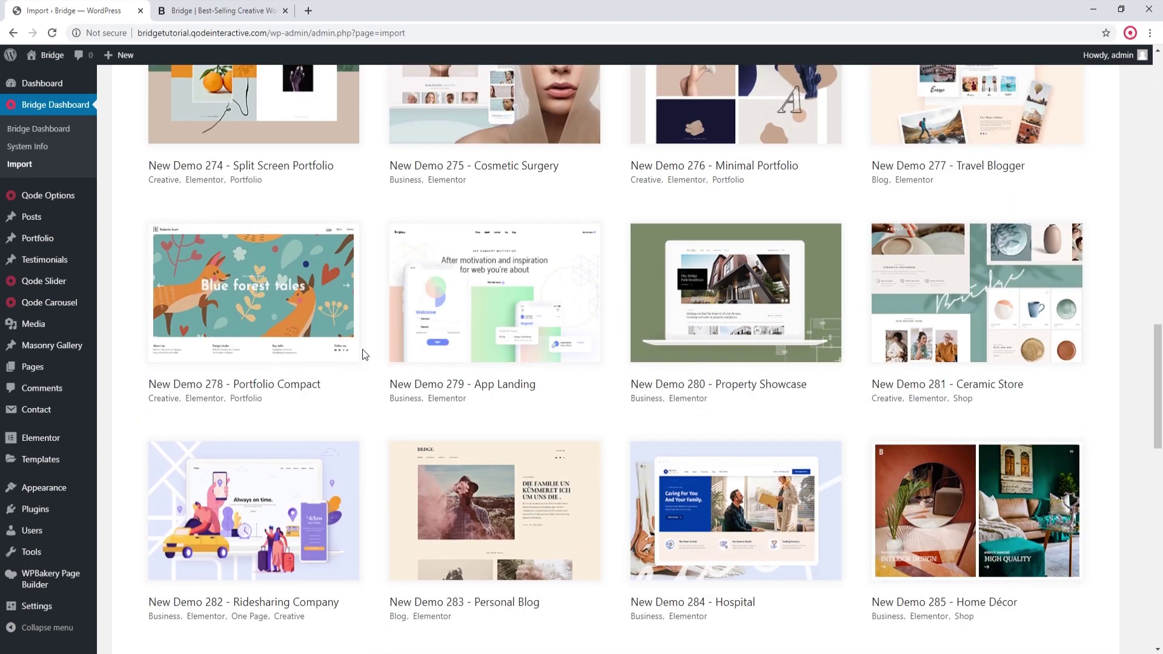
pyautogui.scroll(5, 367, 354)
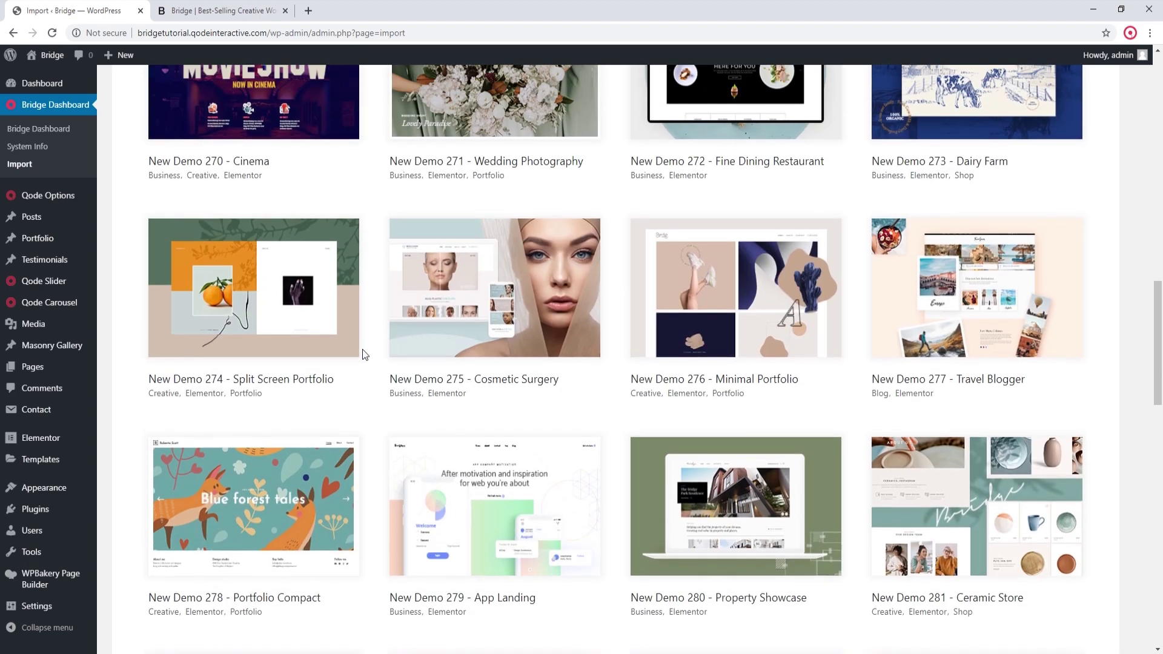
pyautogui.scroll(7, 368, 354)
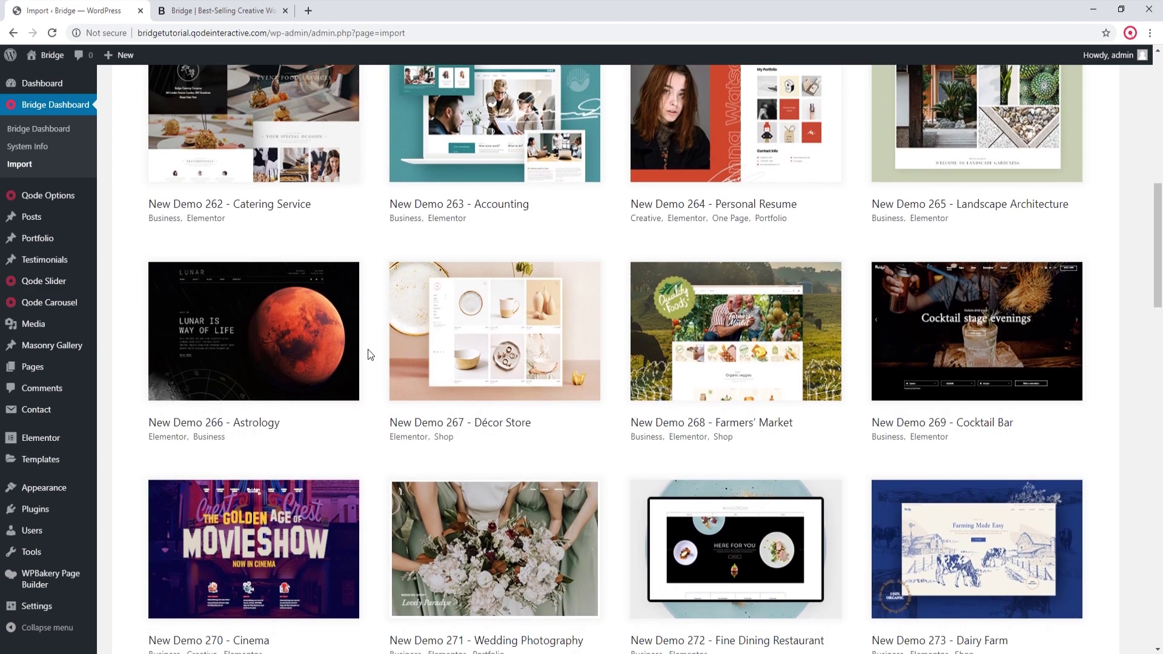
pyautogui.scroll(3, 370, 354)
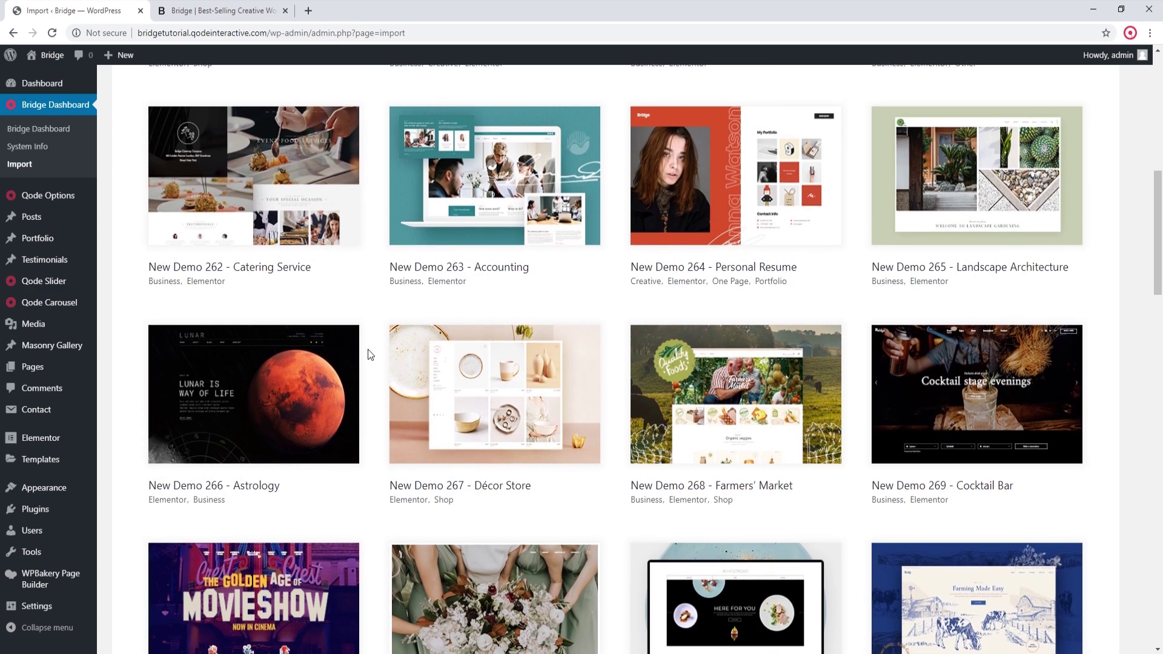
pyautogui.scroll(7, 370, 354)
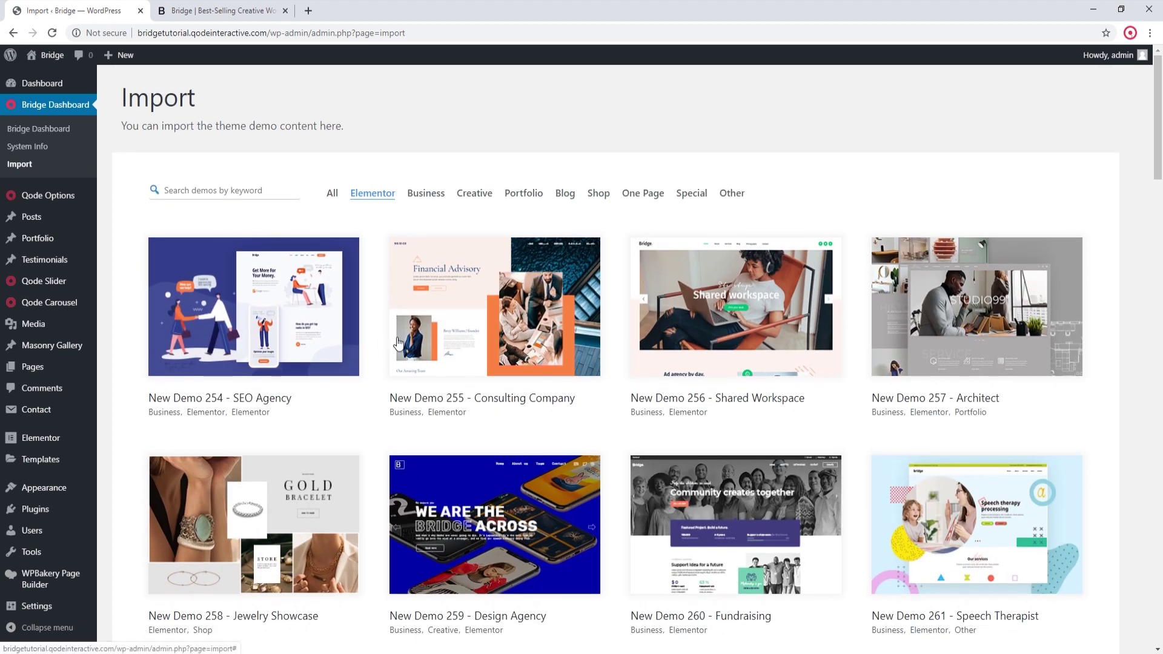
pyautogui.click(429, 194)
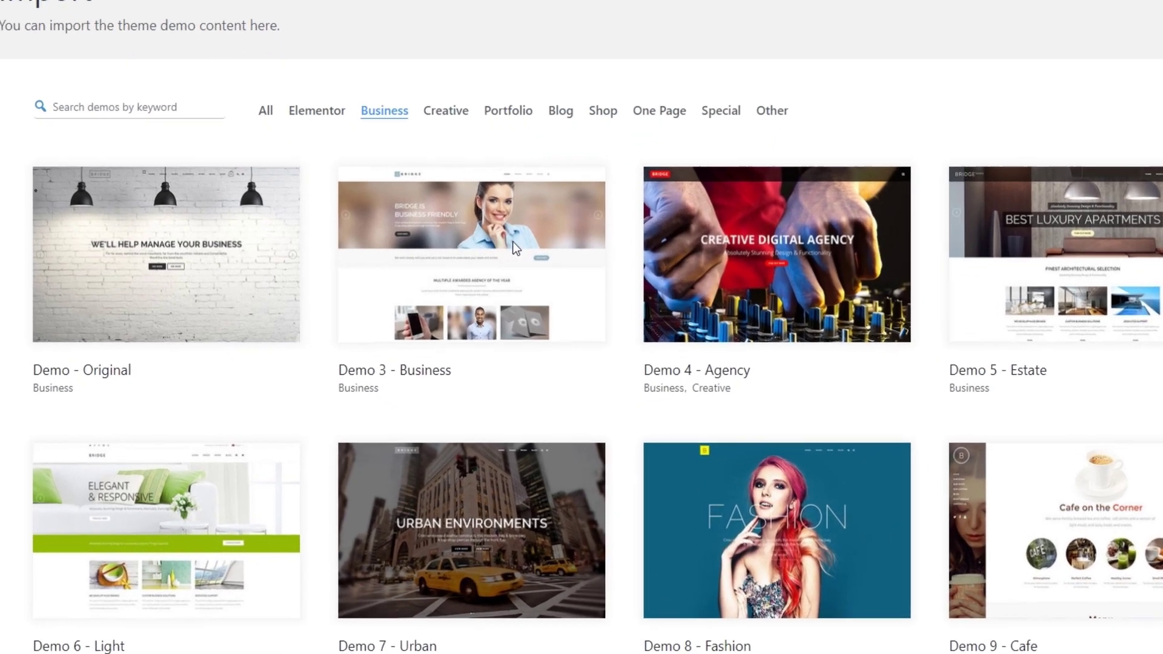
pyautogui.click(513, 247)
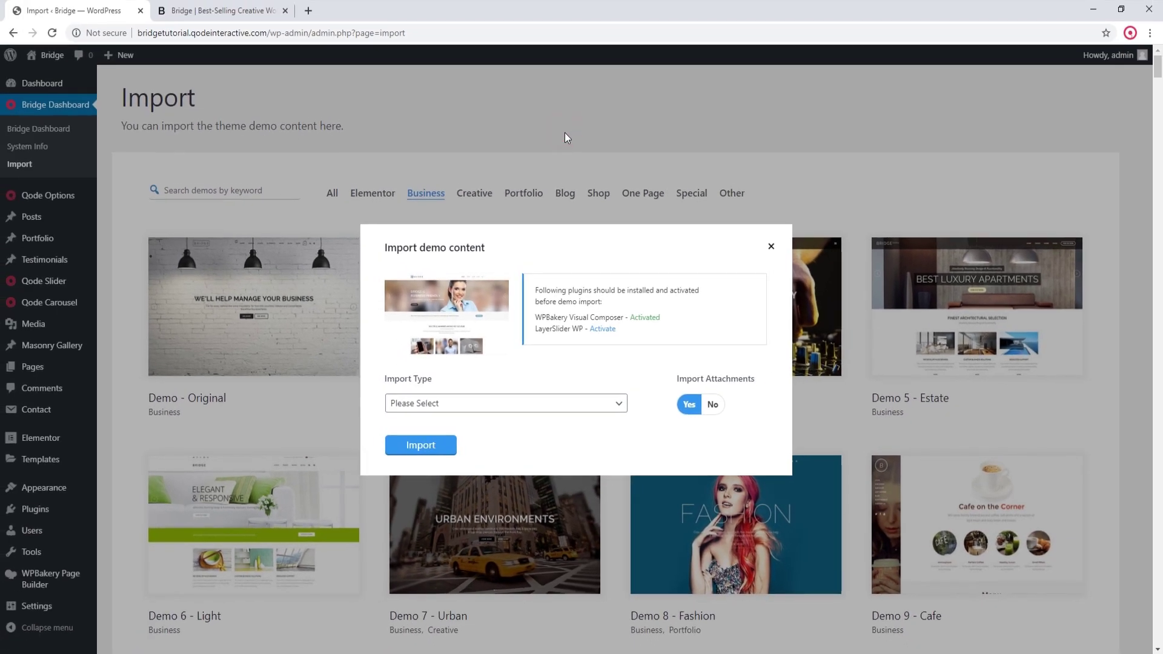
pyautogui.click(771, 246)
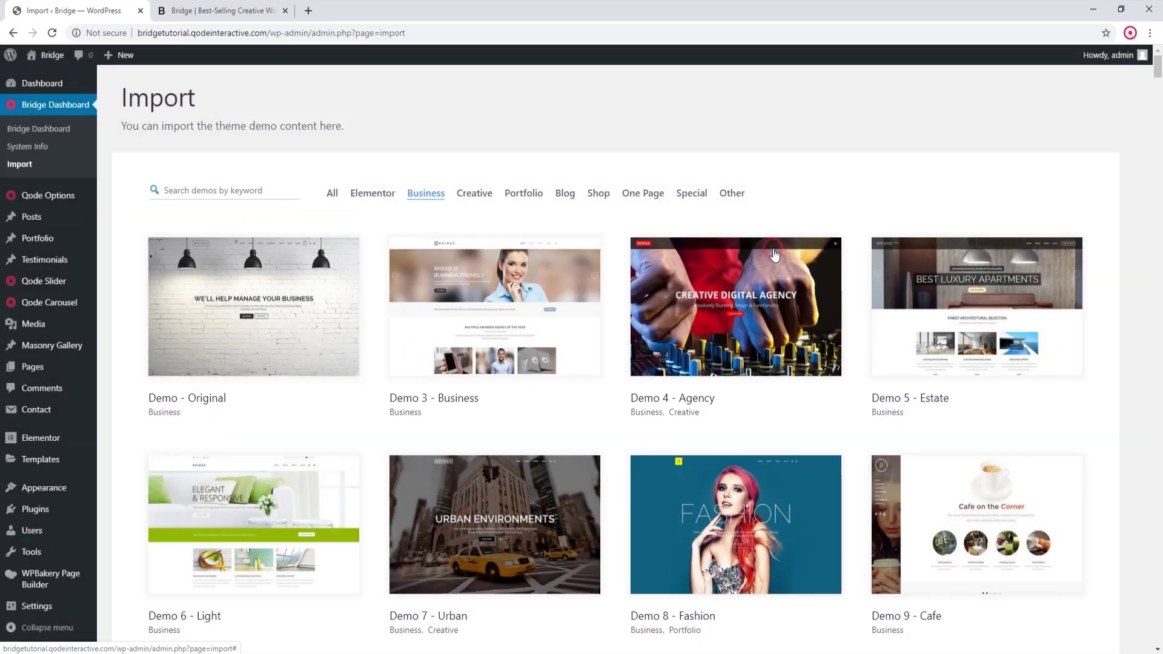
pyautogui.middleClick(57, 55)
# - Look over the live construction-themed homepage in its new tab, then return to the Import tab
pyautogui.click(200, 7)
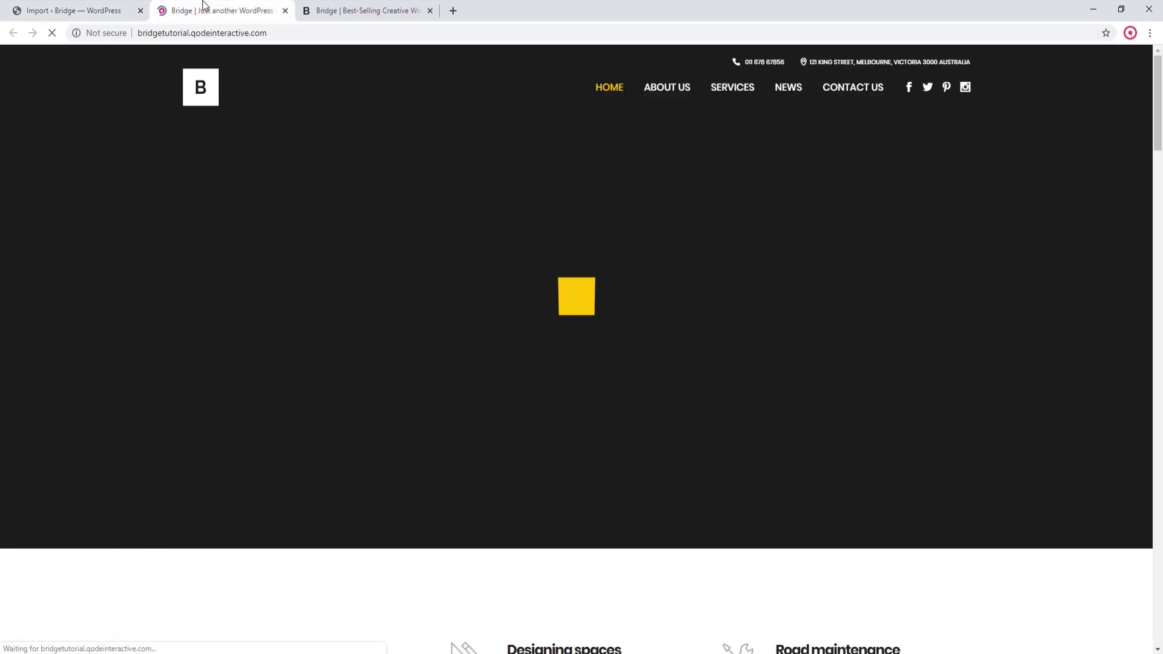
pyautogui.scroll(-5, 666, 233)
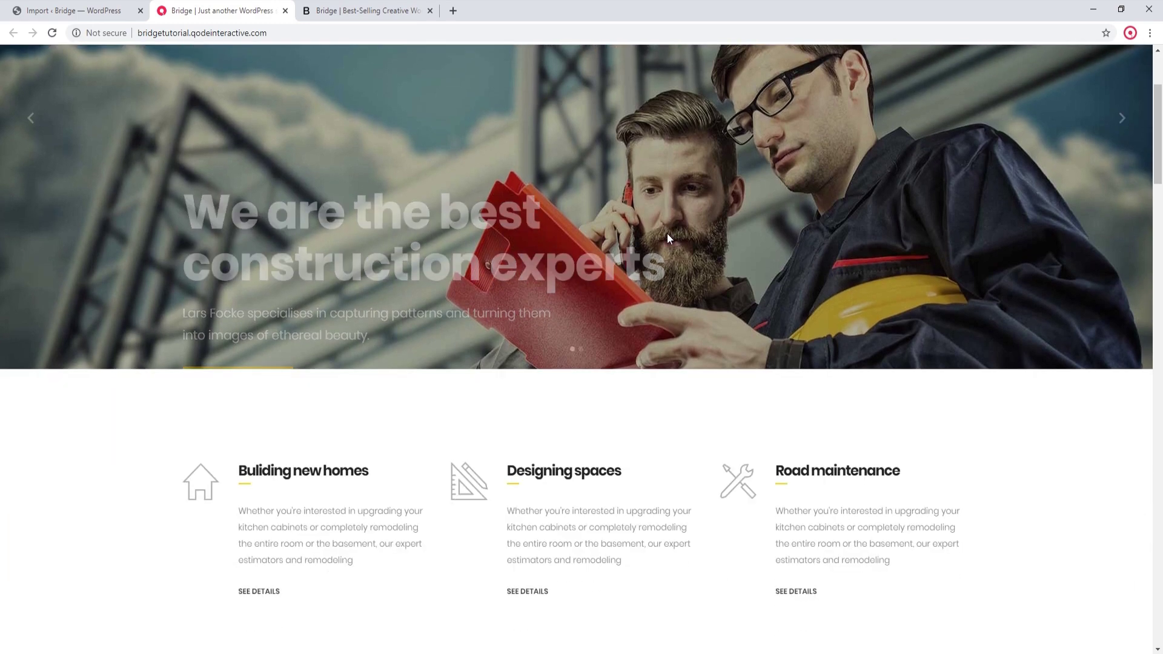
pyautogui.scroll(-8, 668, 294)
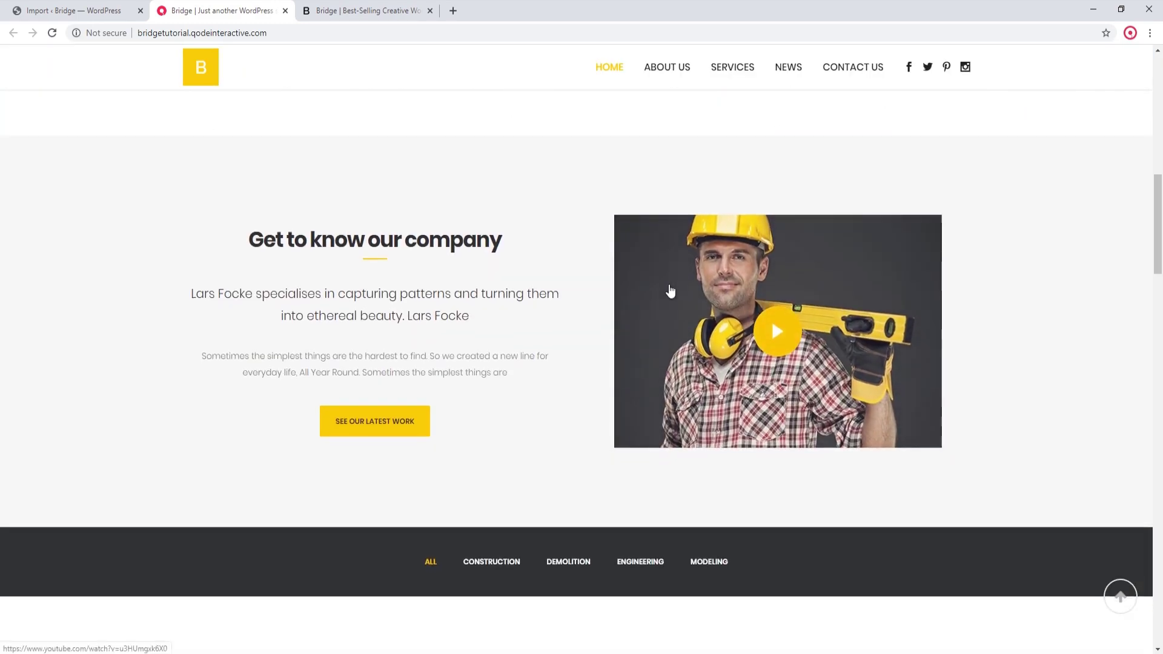
pyautogui.scroll(4, 628, 291)
pyautogui.scroll(9, 627, 282)
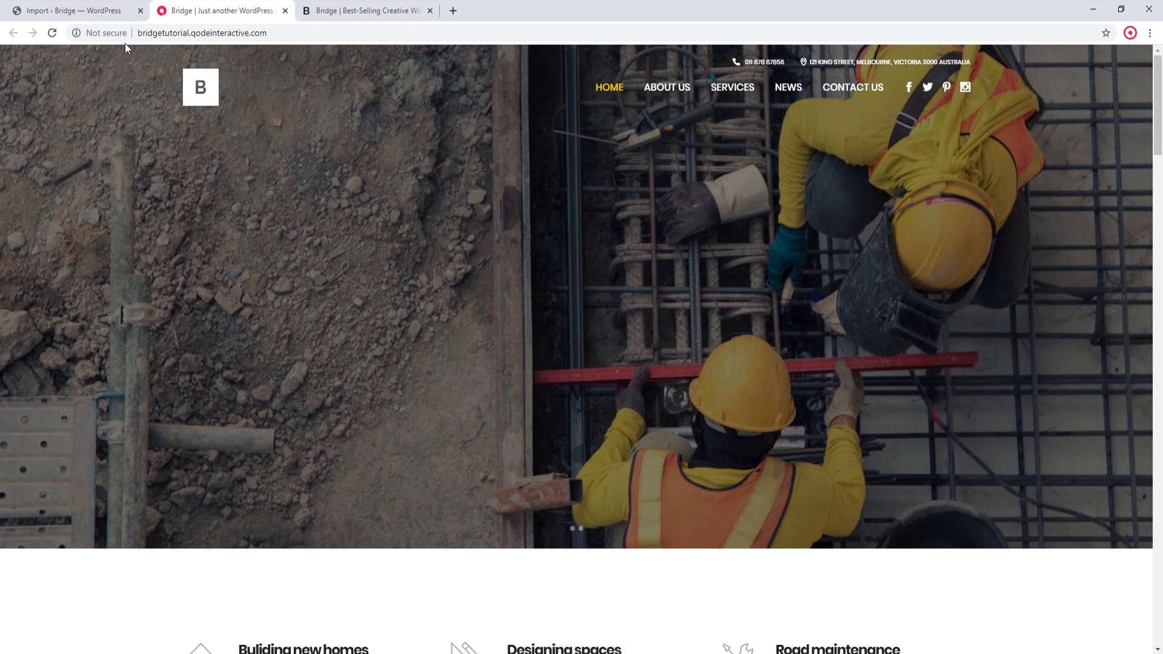
pyautogui.click(73, 11)
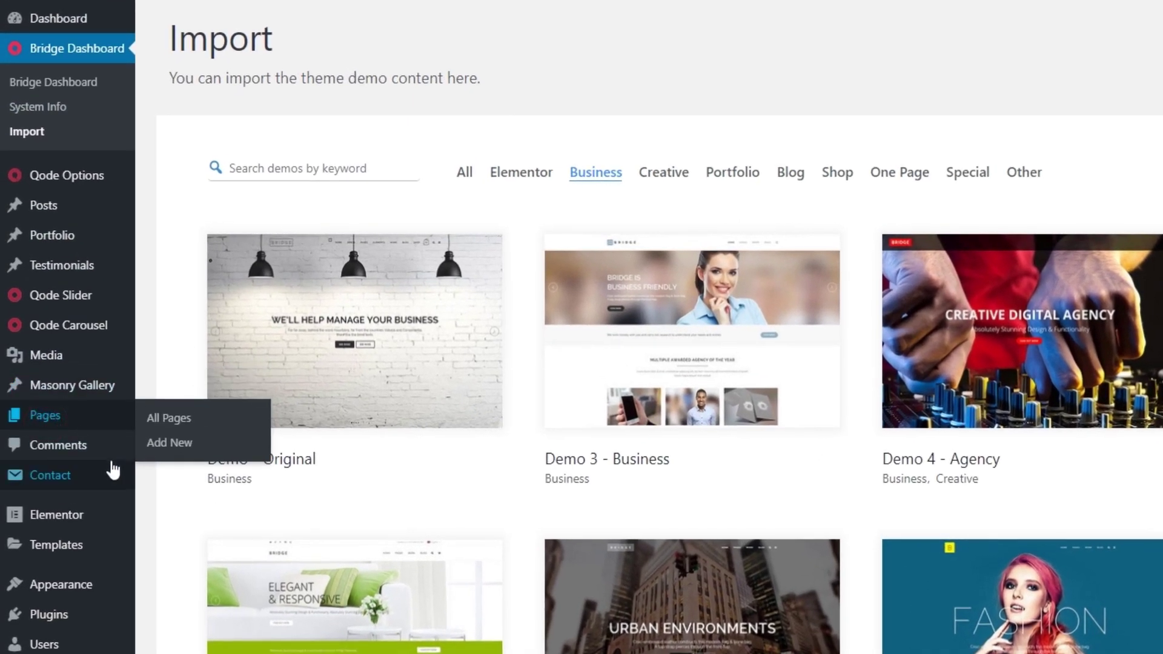
# - Open the Home page from All Pages and scroll through its WPBakery Page Builder rows
pyautogui.click(41, 402)
pyautogui.click(207, 309)
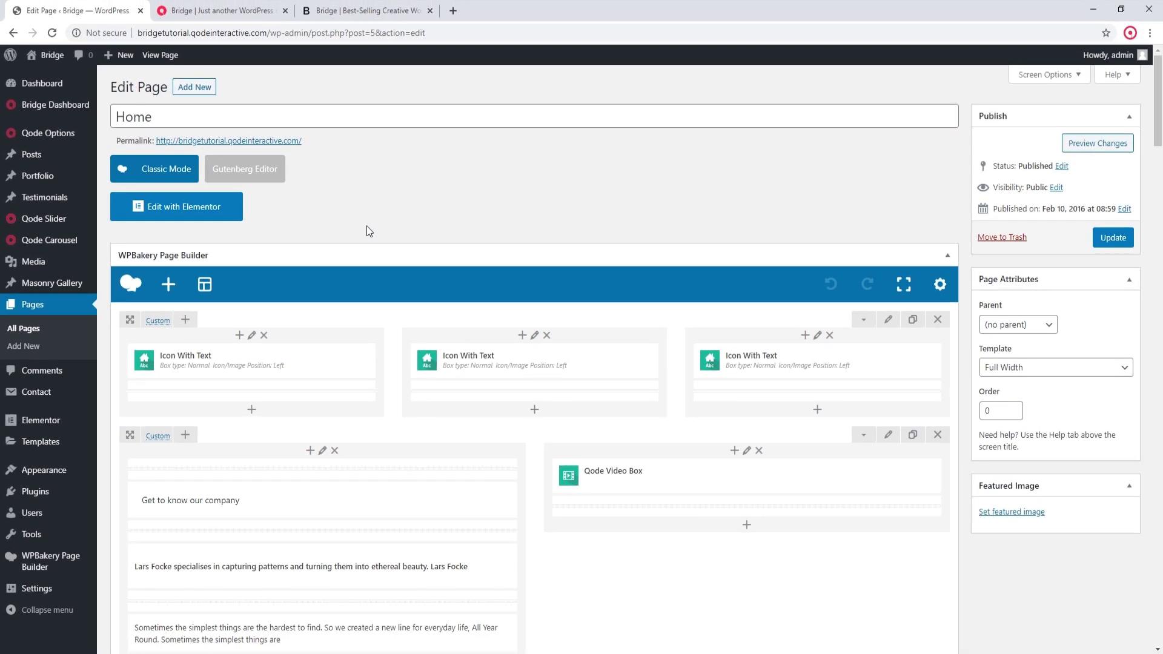
pyautogui.scroll(-1, 366, 231)
pyautogui.scroll(-6, 366, 231)
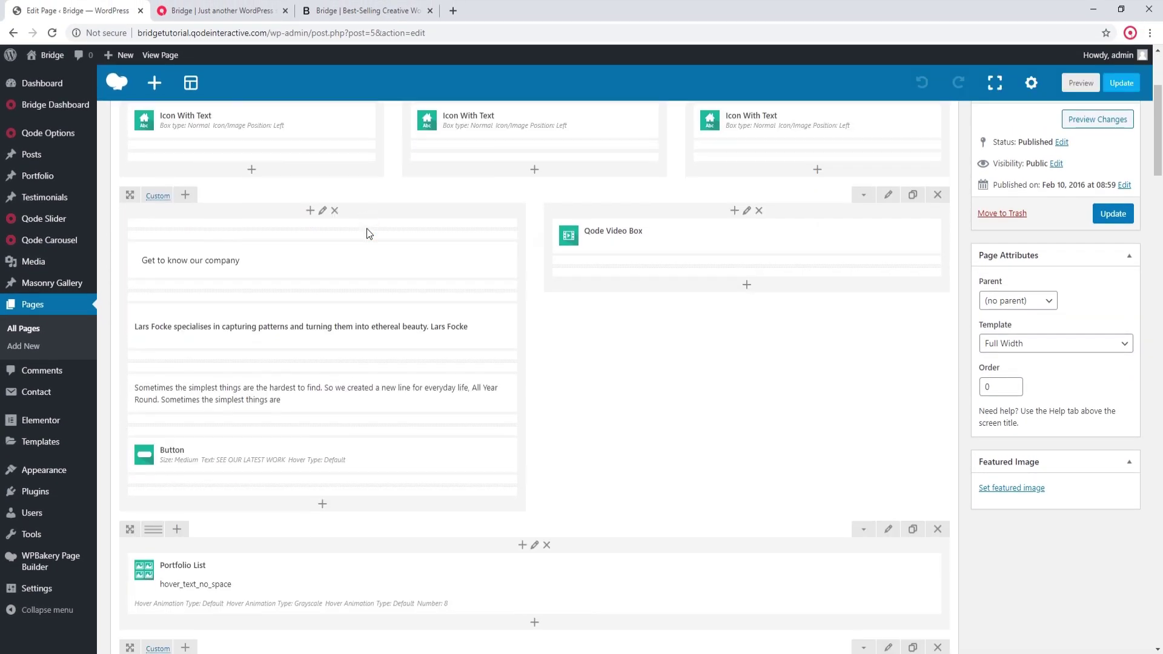
pyautogui.scroll(-2, 368, 233)
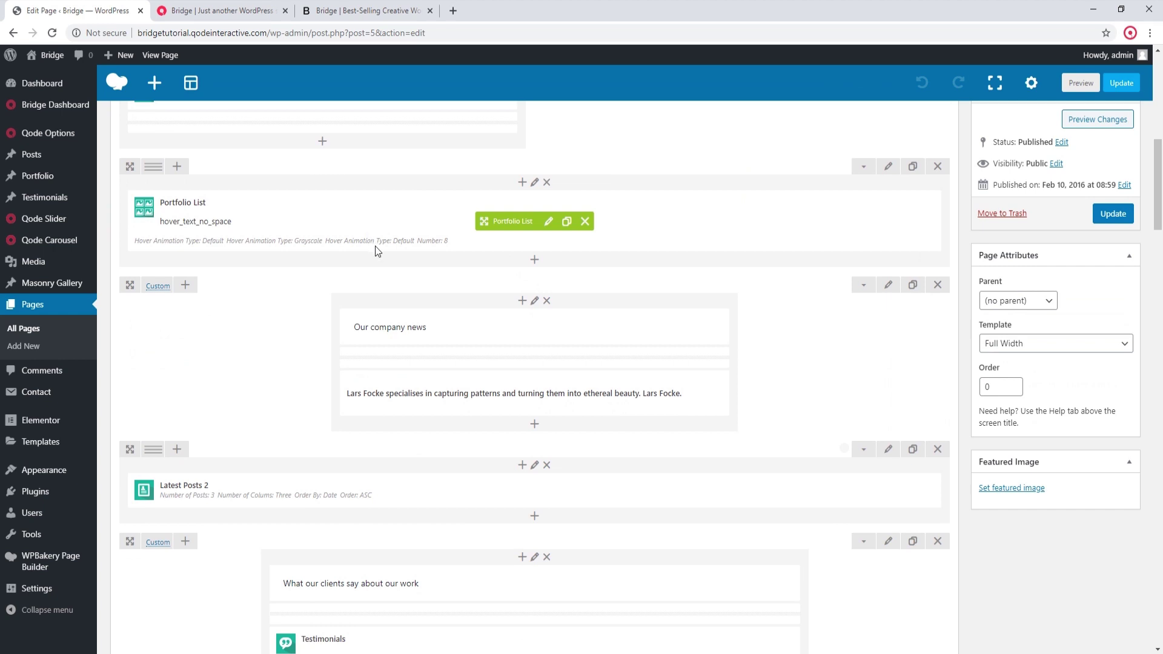
pyautogui.scroll(5, 376, 245)
pyautogui.scroll(4, 375, 249)
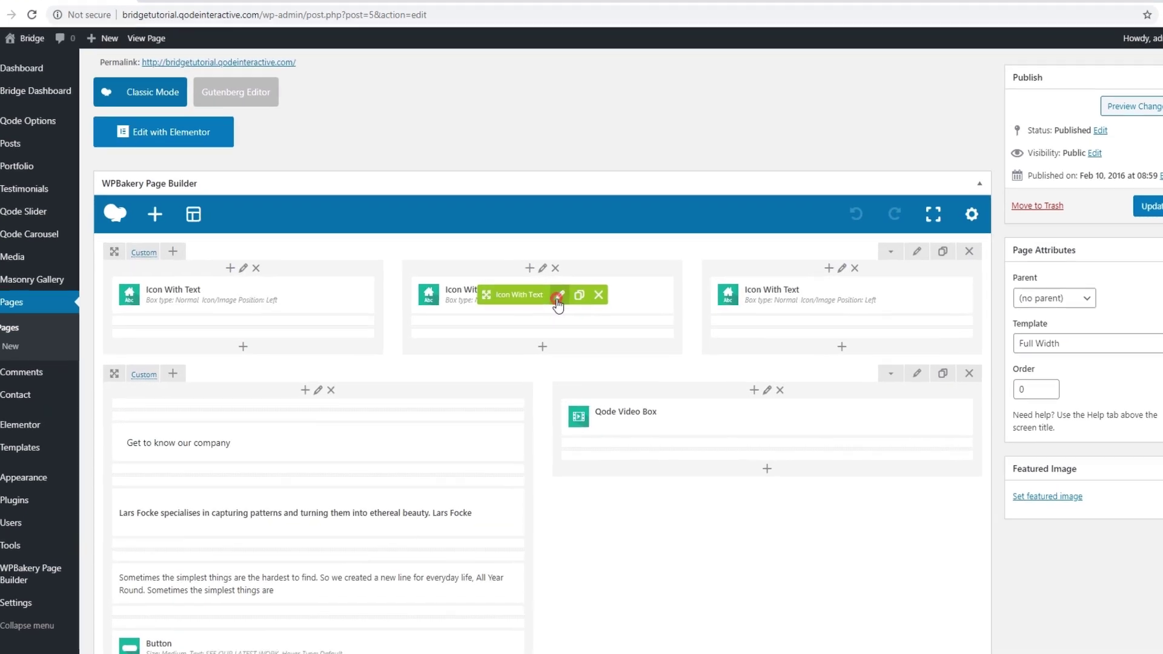
# - Open the middle Icon With Text element's settings and review its icon size, margin, colour and title options
pyautogui.click(550, 298)
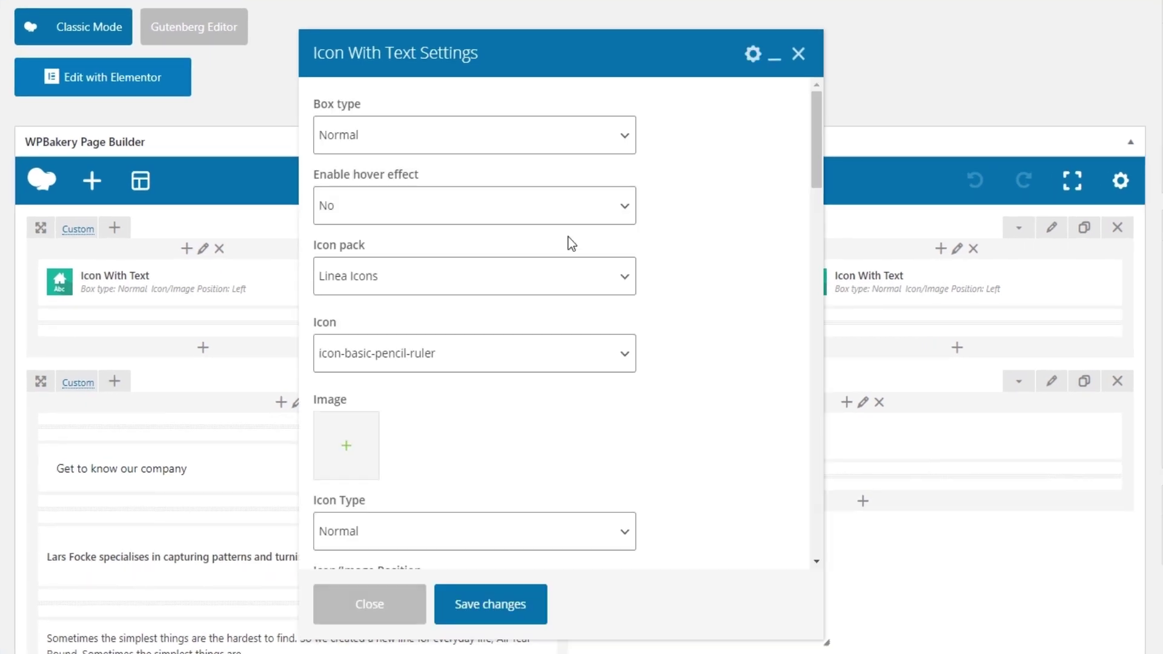
pyautogui.scroll(-7, 567, 243)
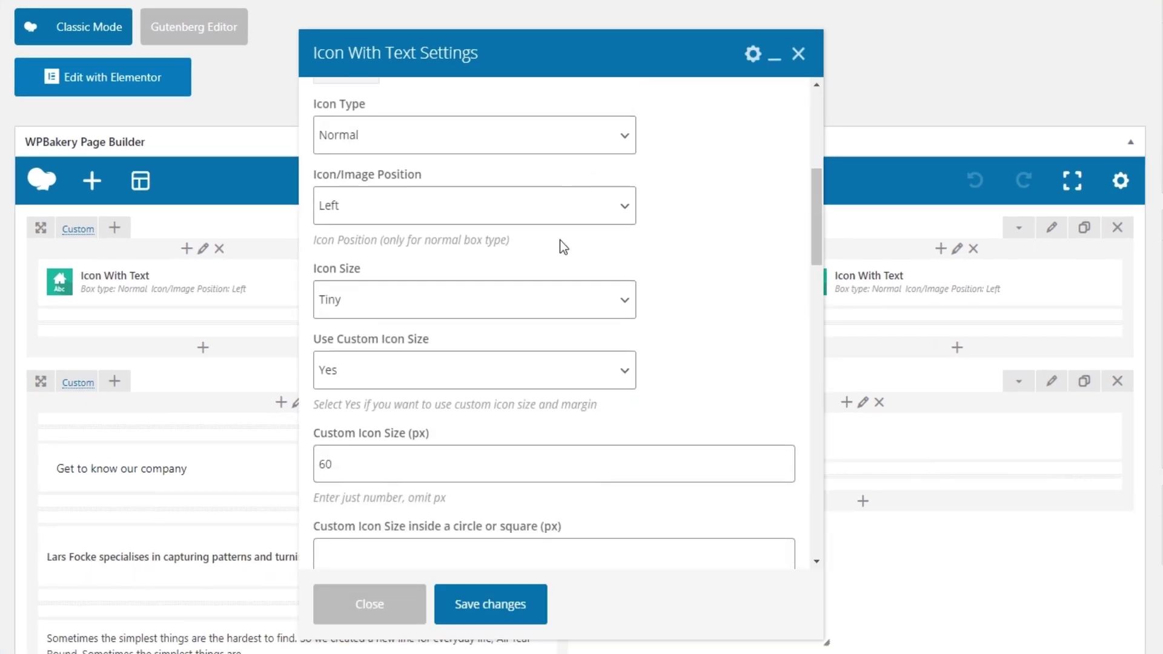
pyautogui.scroll(-7, 562, 246)
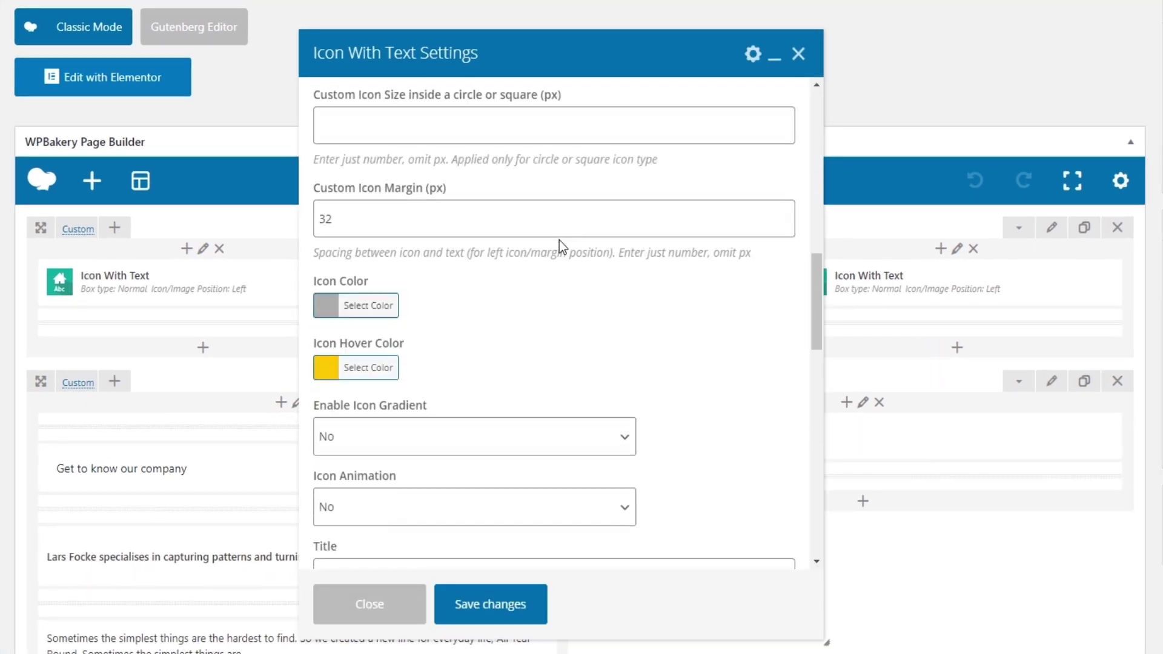
pyautogui.scroll(-3, 563, 290)
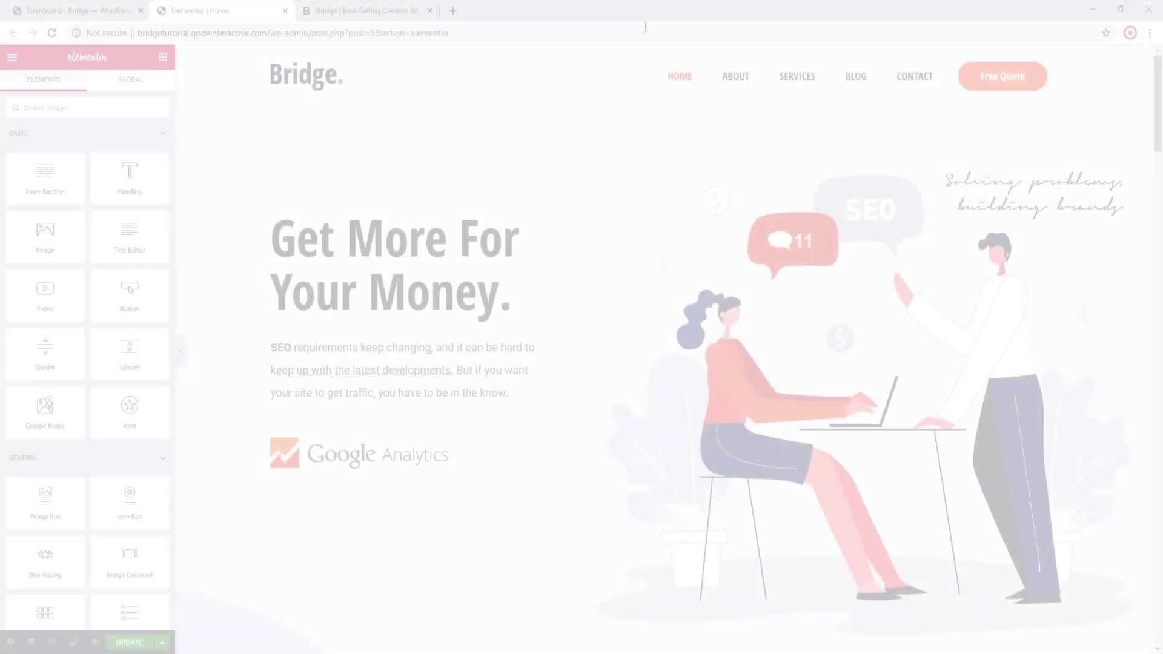
# - Drag an Icon widget under the Watch Video button in the "How do you get top ranks in SEO?" section
pyautogui.scroll(-7, 585, 237)
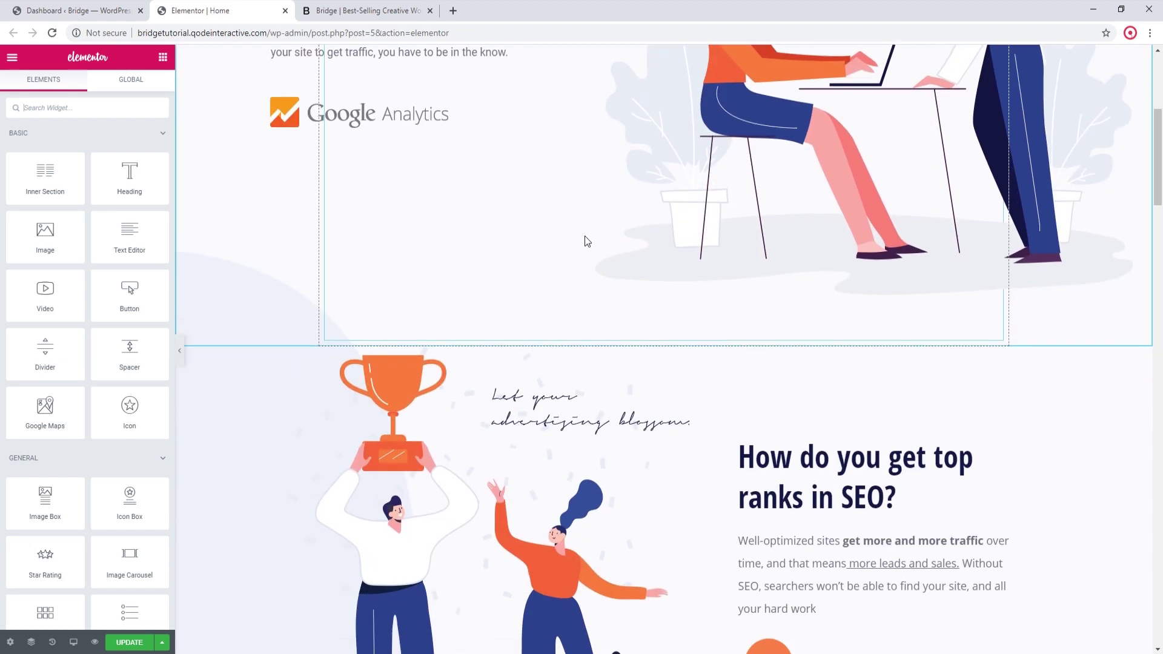
pyautogui.scroll(-4, 585, 238)
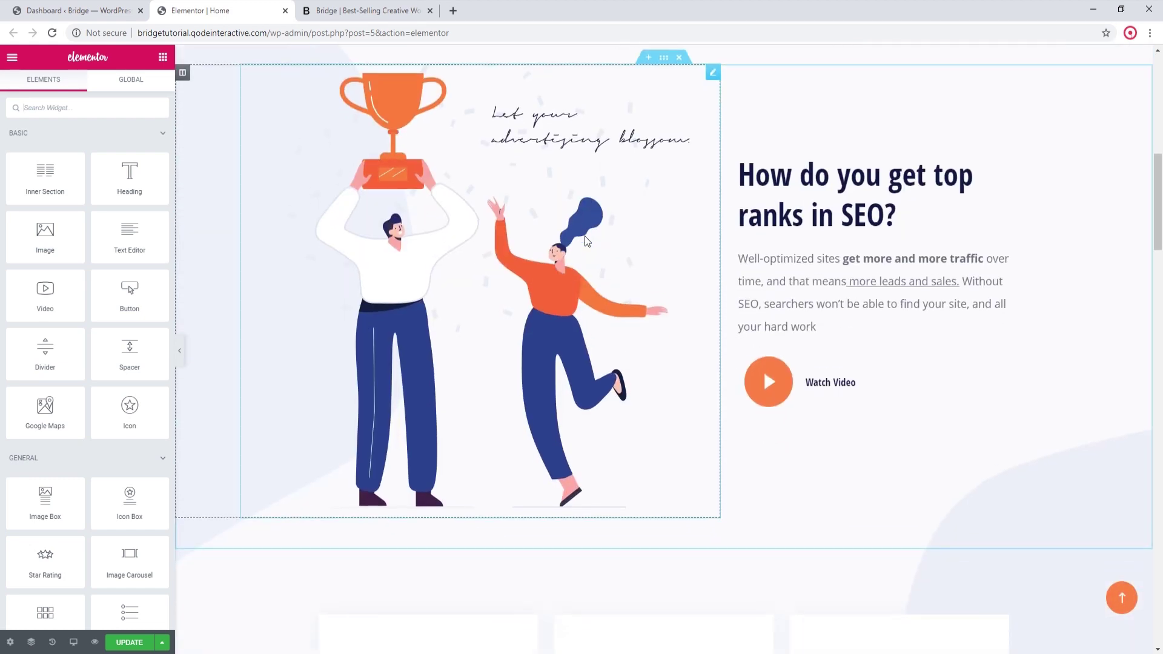
pyautogui.scroll(-4, 585, 237)
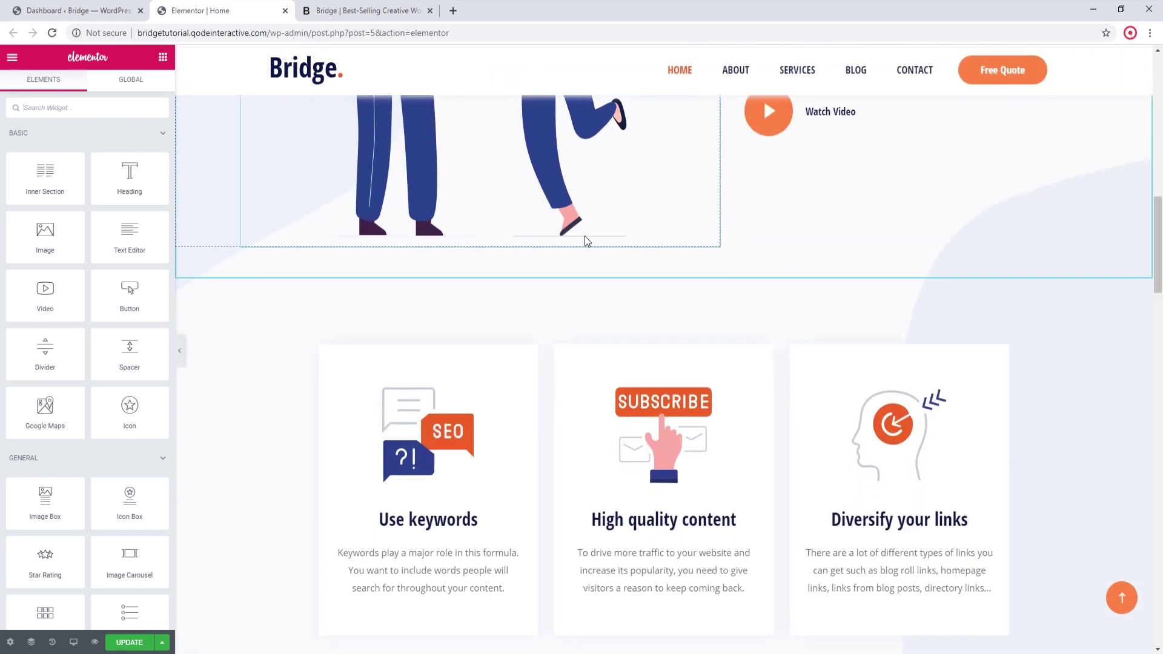
pyautogui.scroll(4, 590, 241)
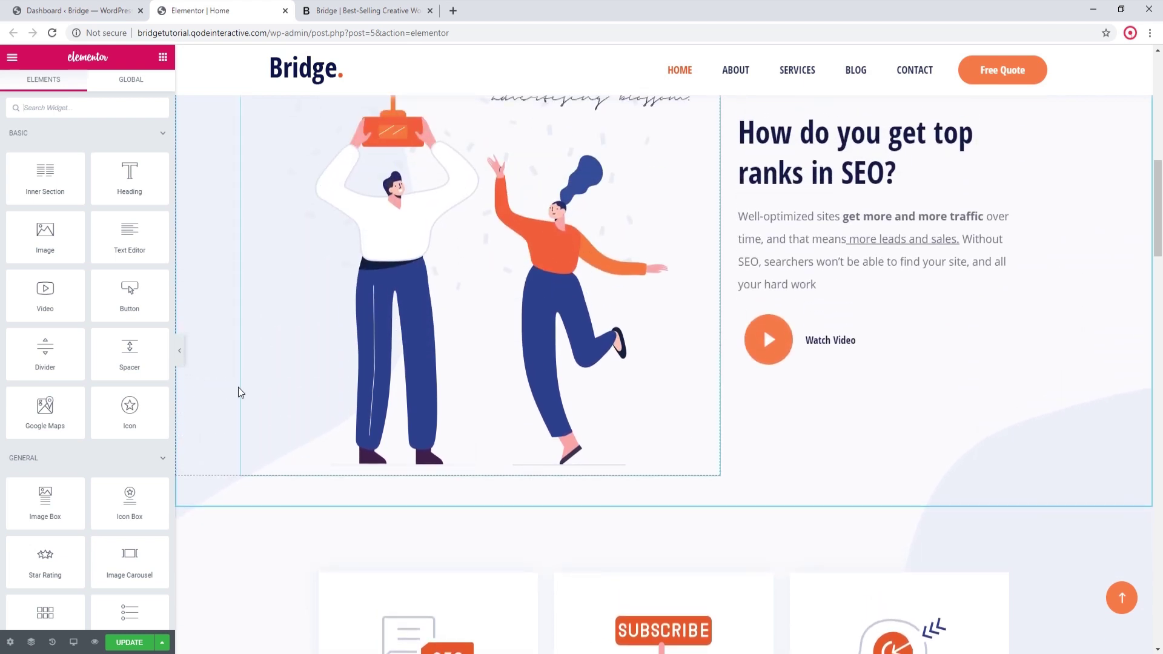
pyautogui.moveTo(130, 409); pyautogui.dragTo(939, 370)
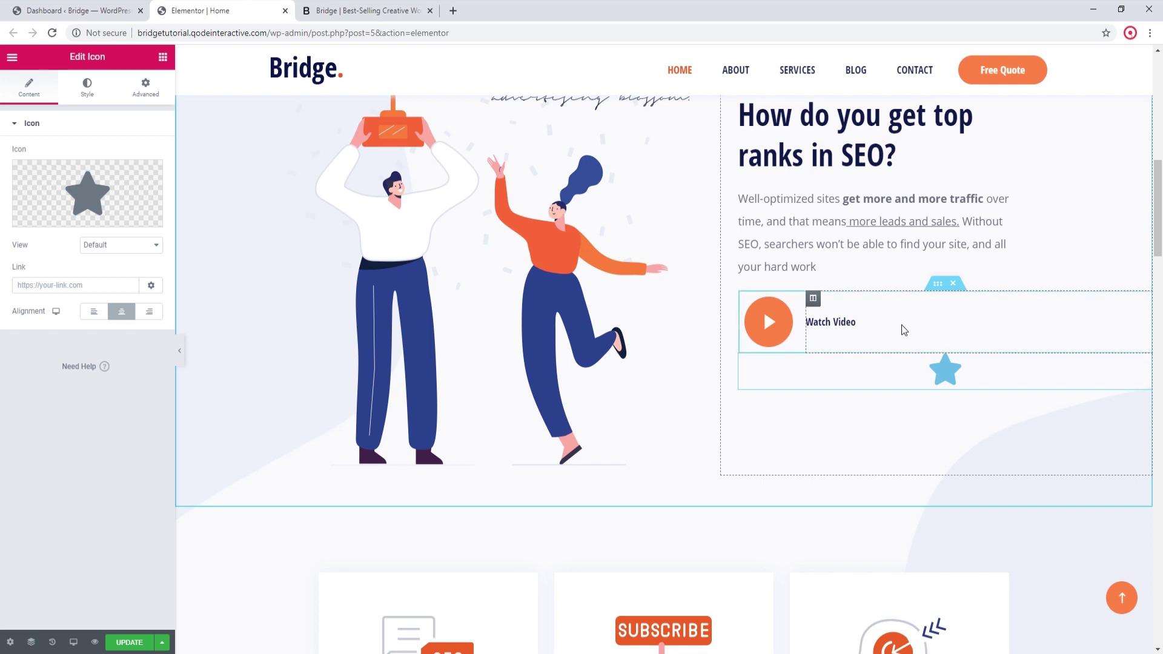
pyautogui.scroll(1, 902, 325)
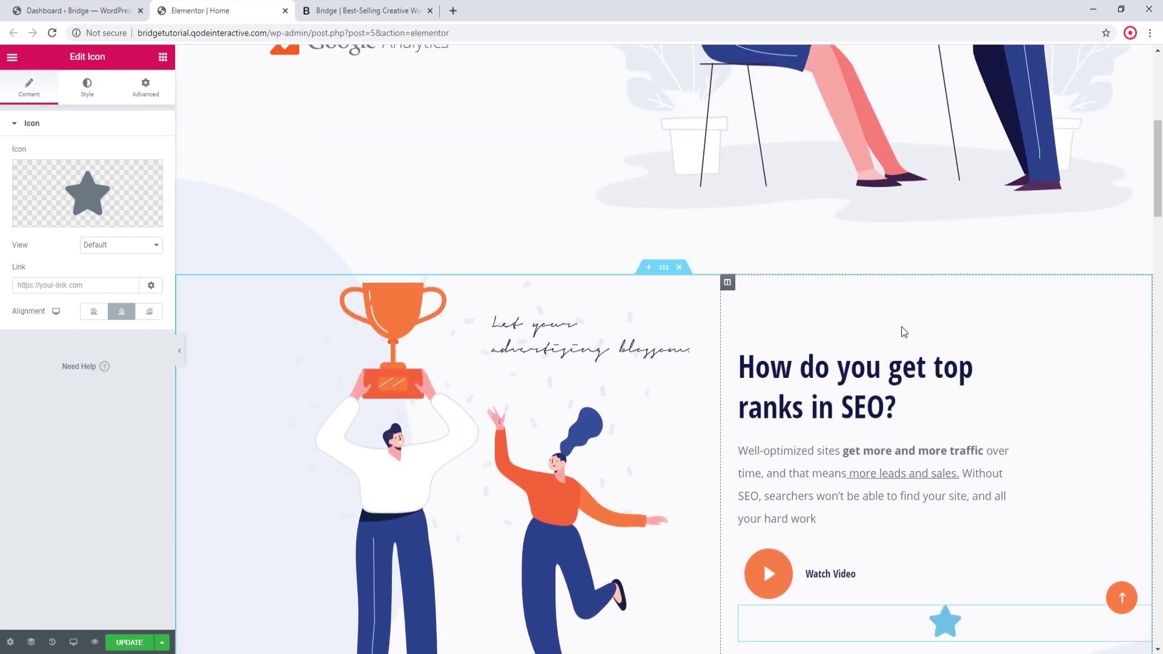
pyautogui.scroll(7, 901, 330)
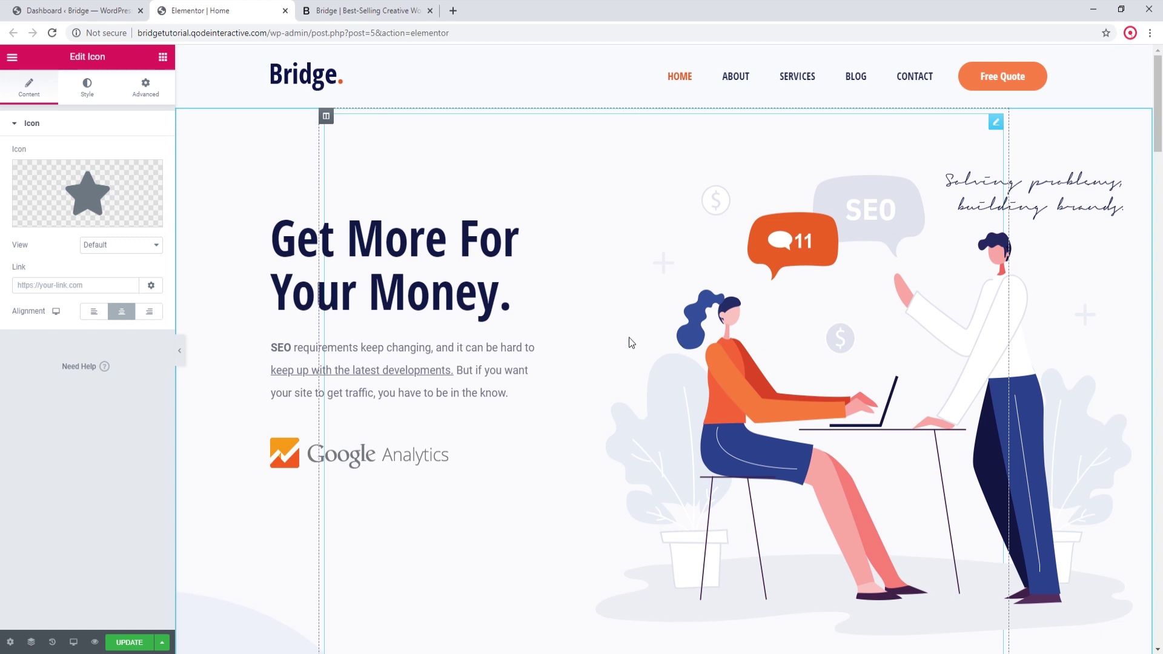
pyautogui.click(124, 12)
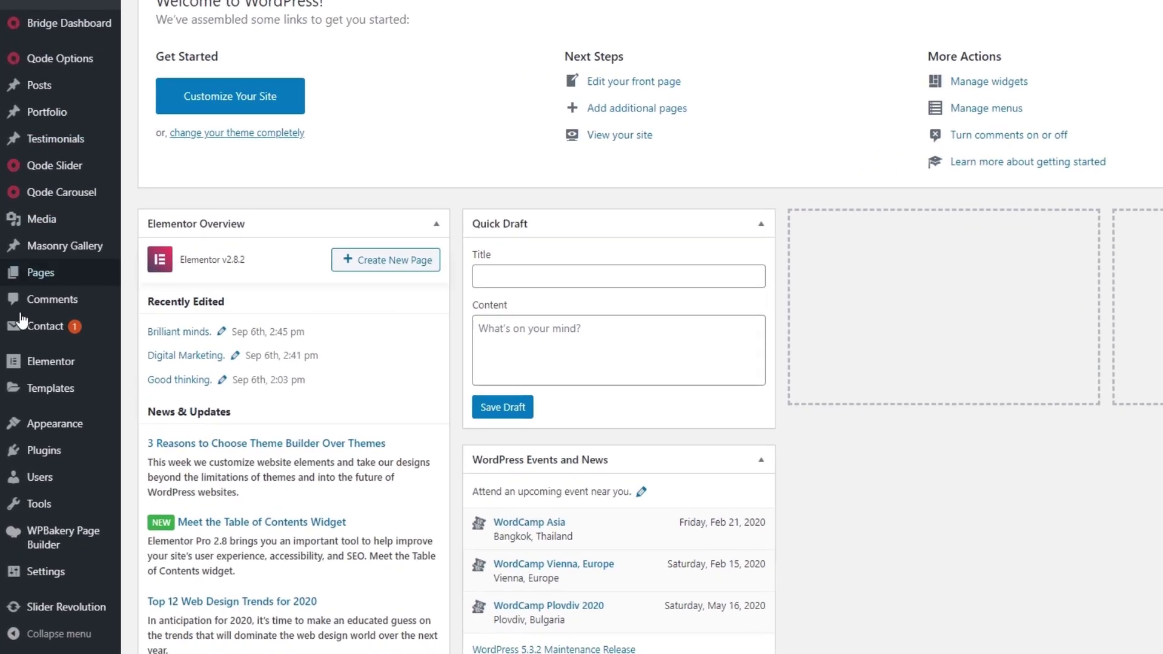
# - On the Installed Plugins page, deactivate WPBakery Page Builder
pyautogui.moveTo(40, 460)
pyautogui.click(46, 428)
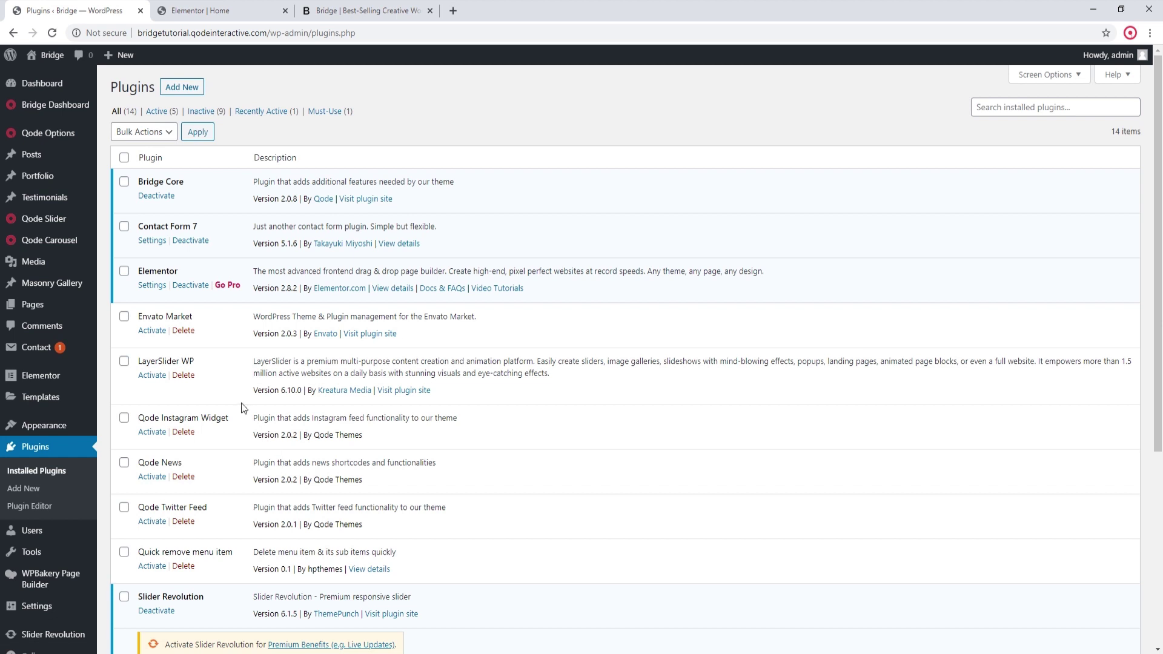
pyautogui.scroll(-5, 241, 405)
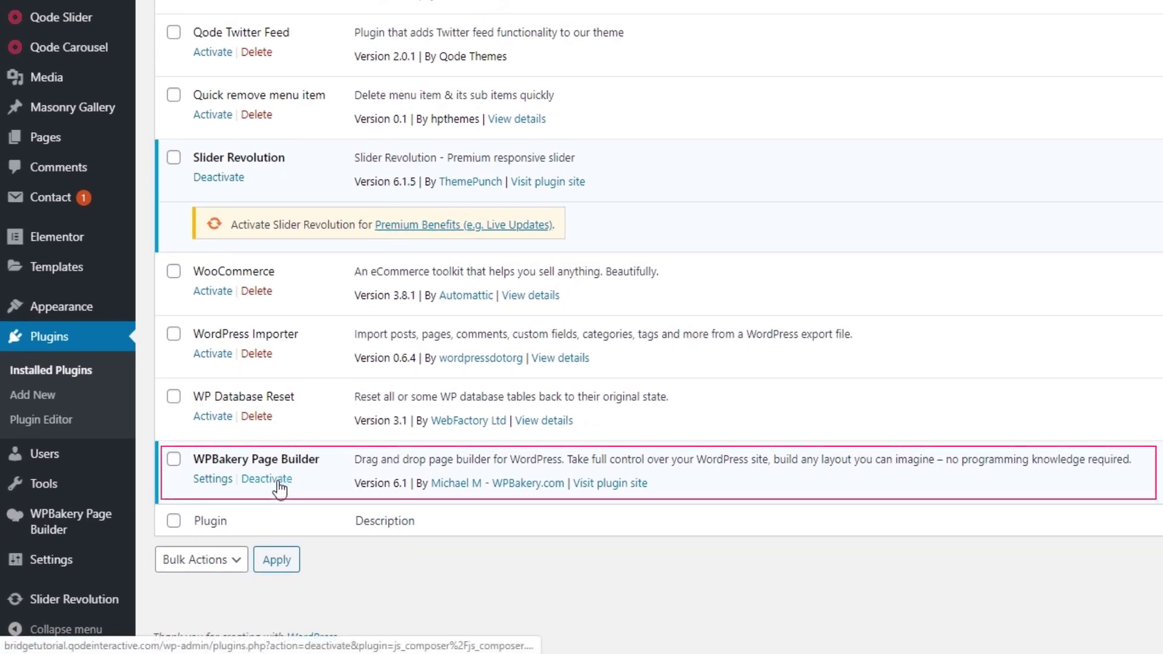
pyautogui.click(266, 479)
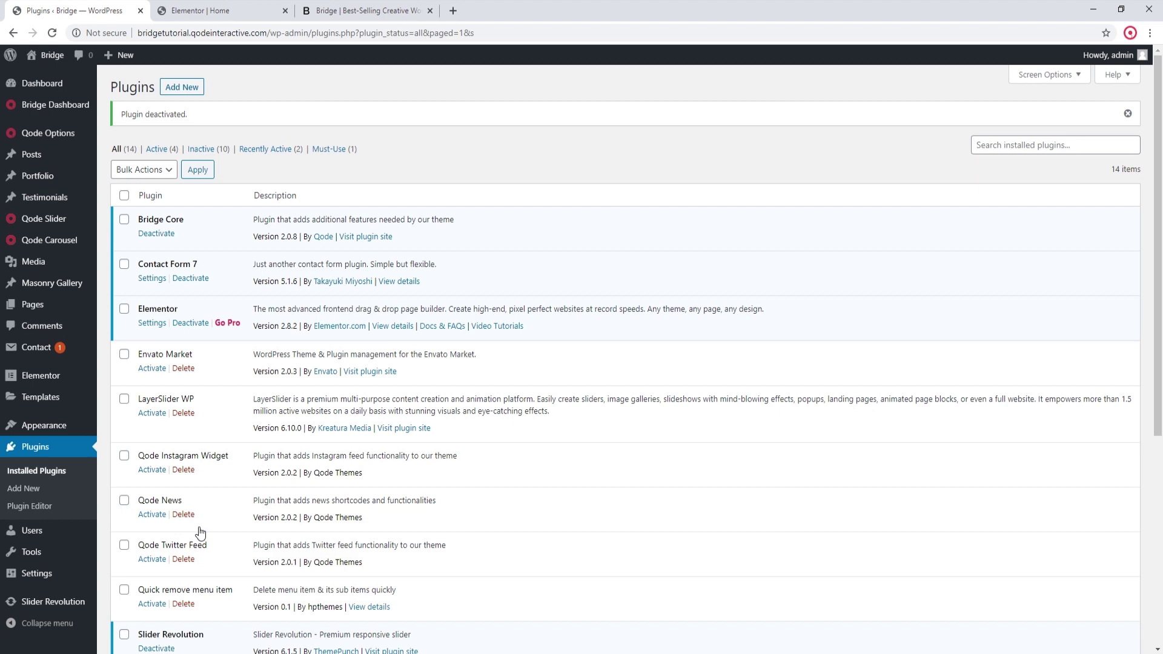
# - Switch back to the Elementor editor tab
pyautogui.click(238, 7)
# - Open the Bridge Original (Elementor) demo from the demos gallery and scroll down to its features grid
pyautogui.click(373, 9)
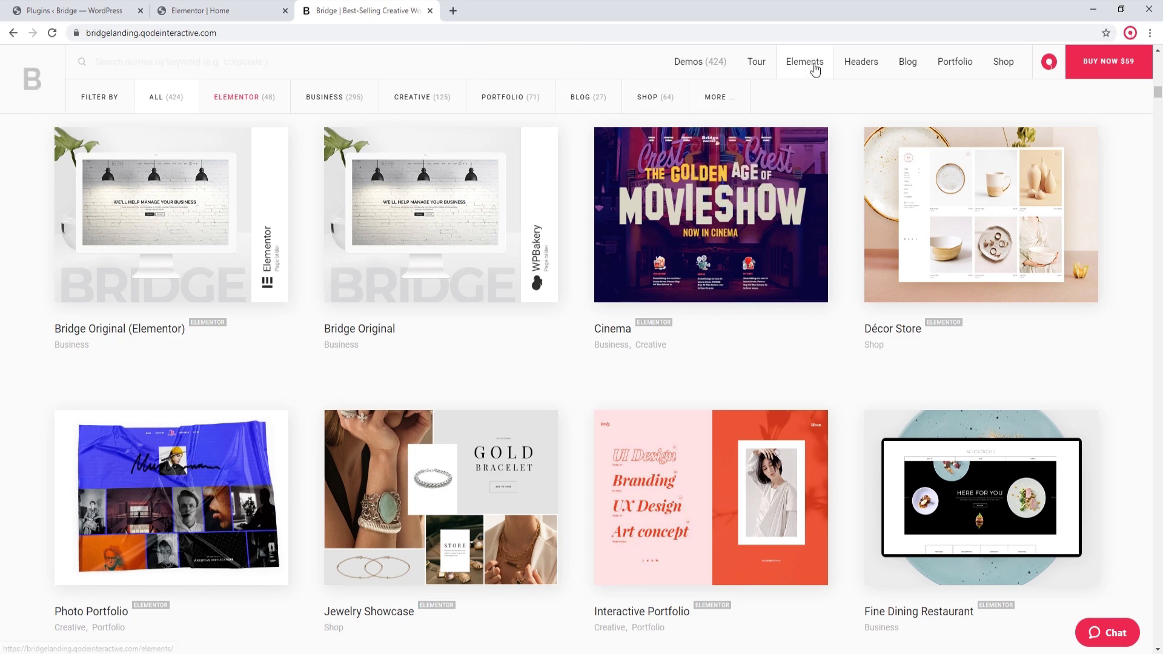
pyautogui.moveTo(814, 67)
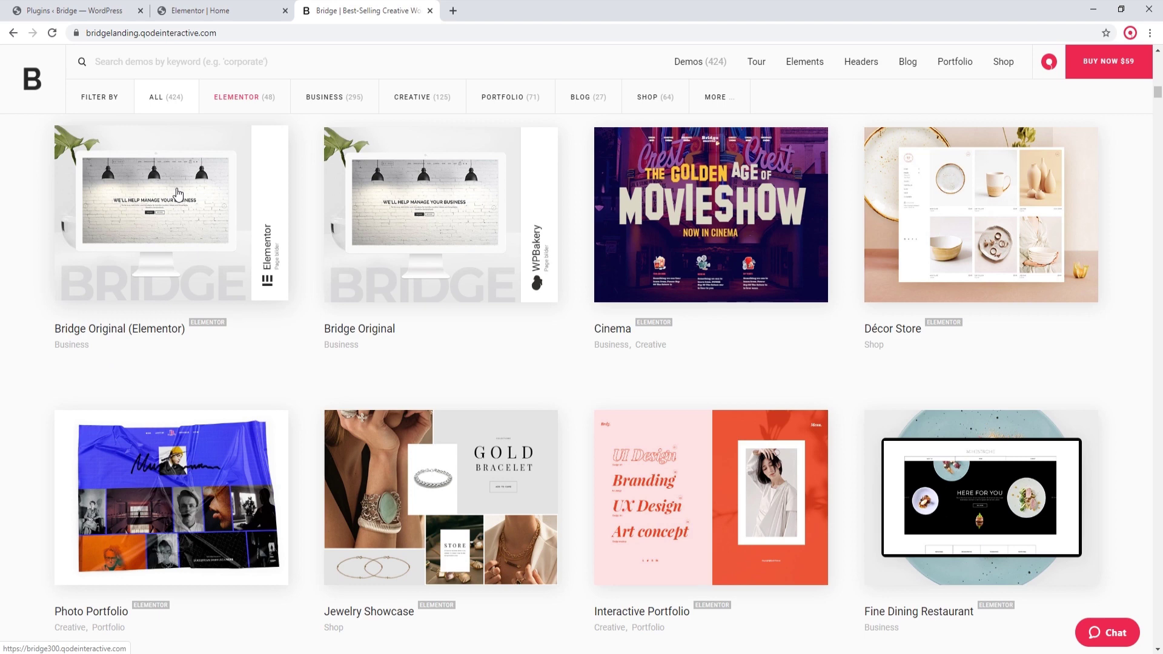
pyautogui.click(177, 194)
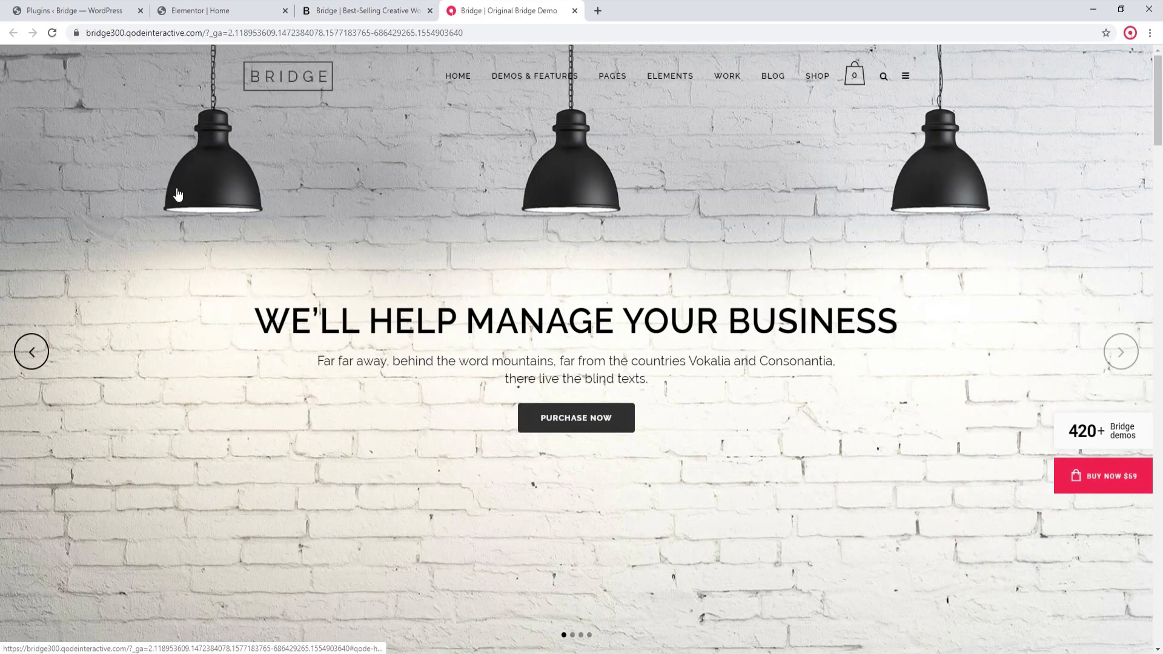
pyautogui.scroll(-5, 264, 309)
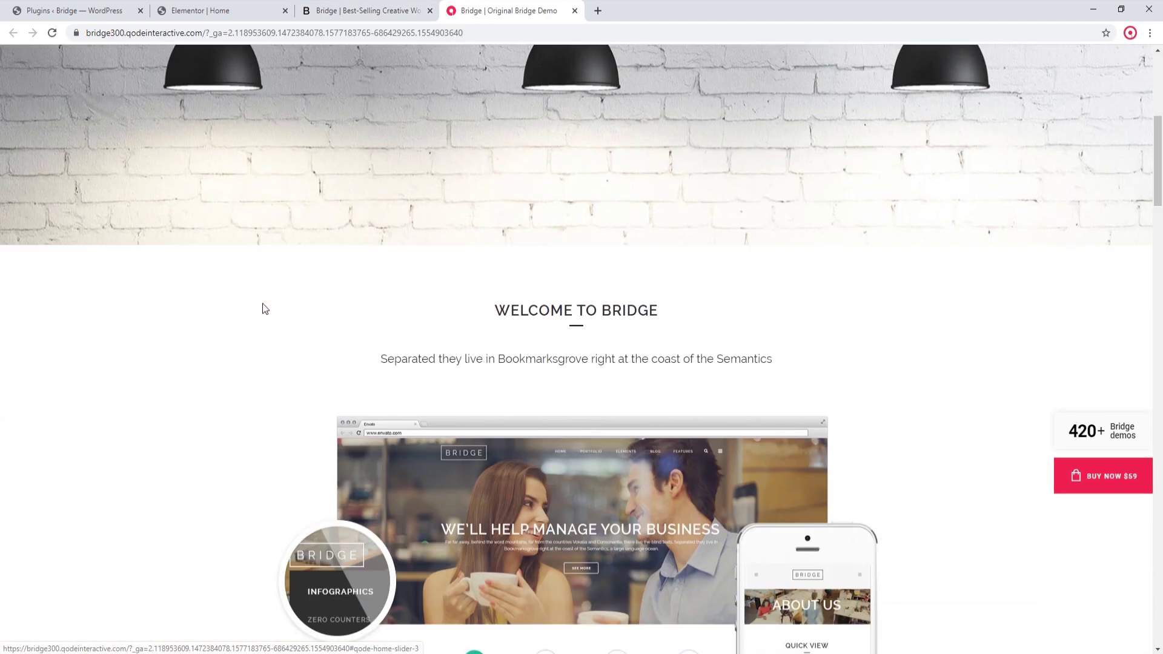
pyautogui.scroll(-5, 264, 308)
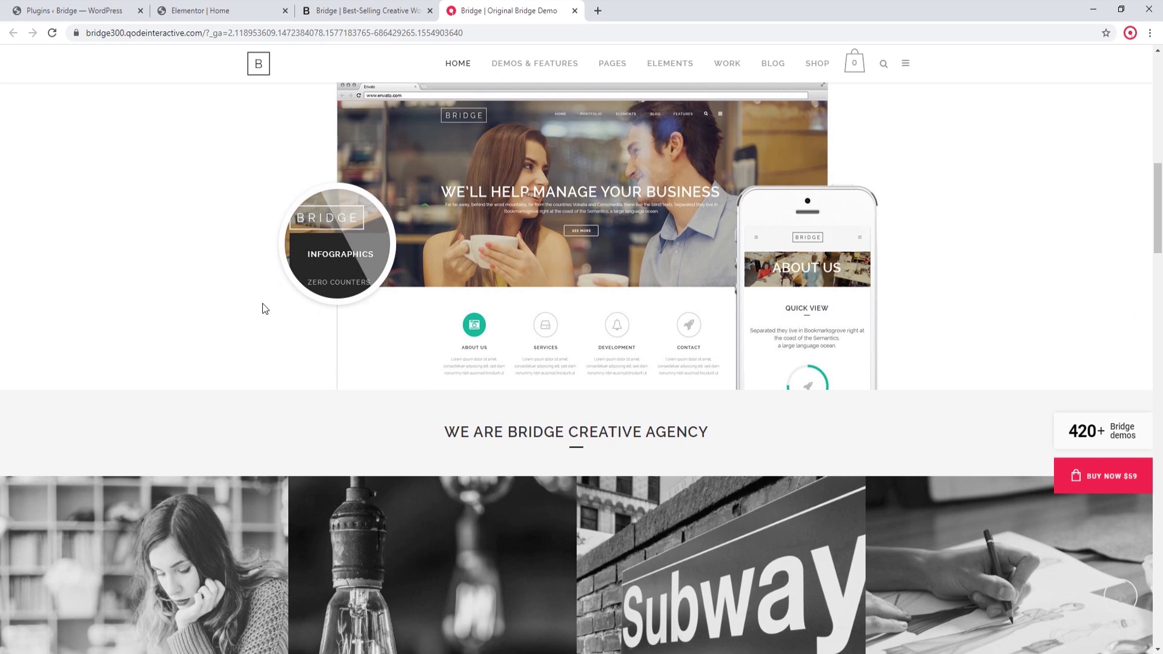
pyautogui.scroll(-8, 265, 309)
pyautogui.scroll(-3, 264, 309)
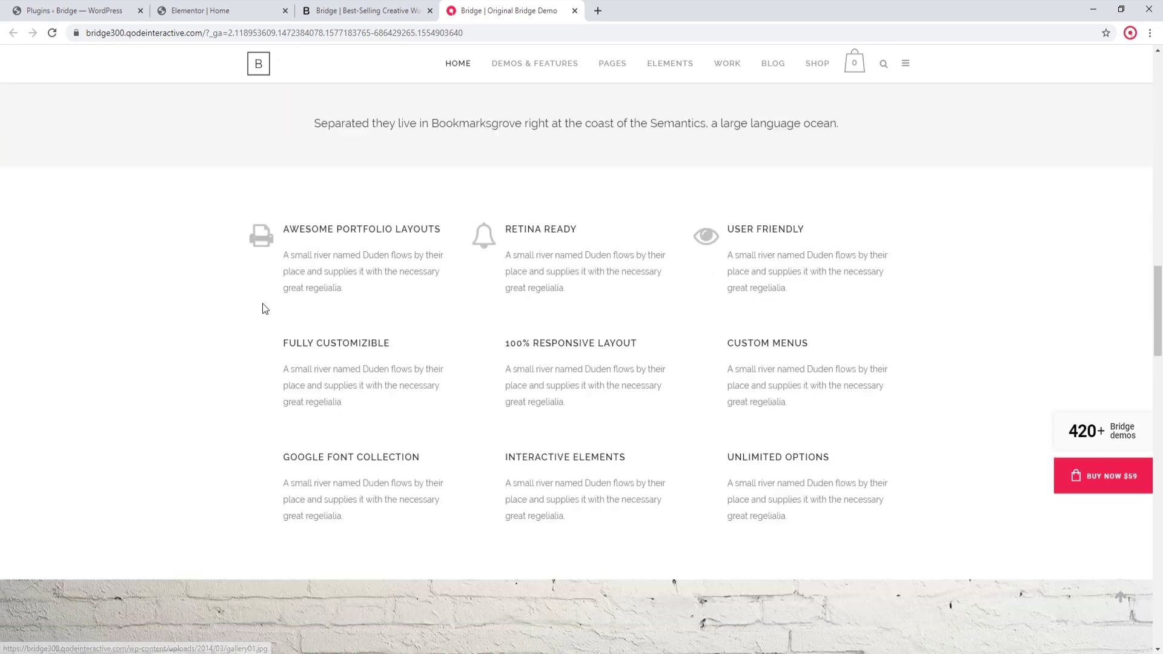